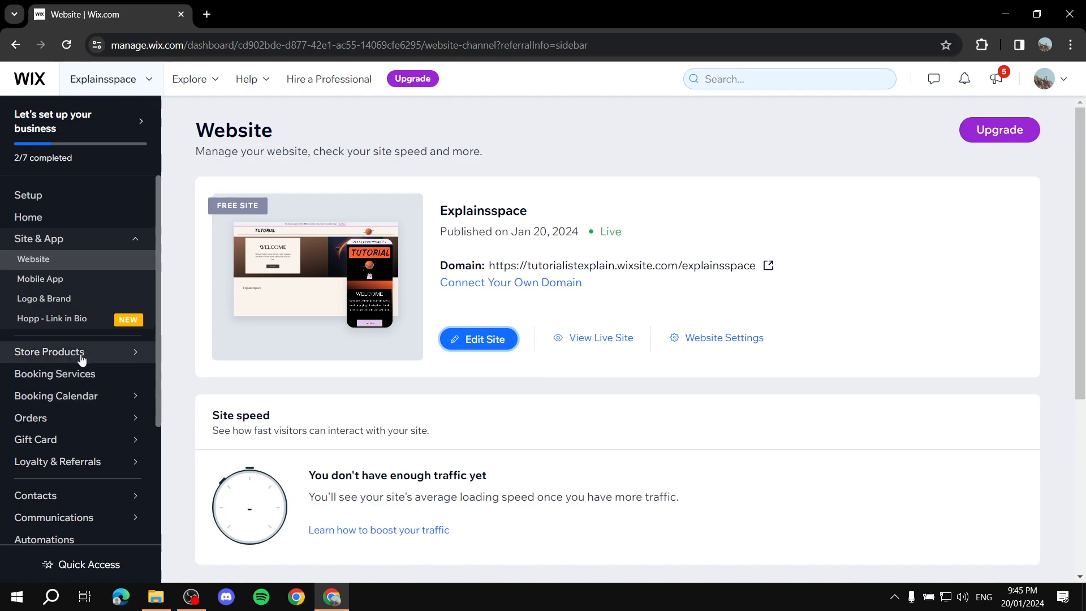
Open the Explainsspace site in the website editor
mouse_move(46, 355)
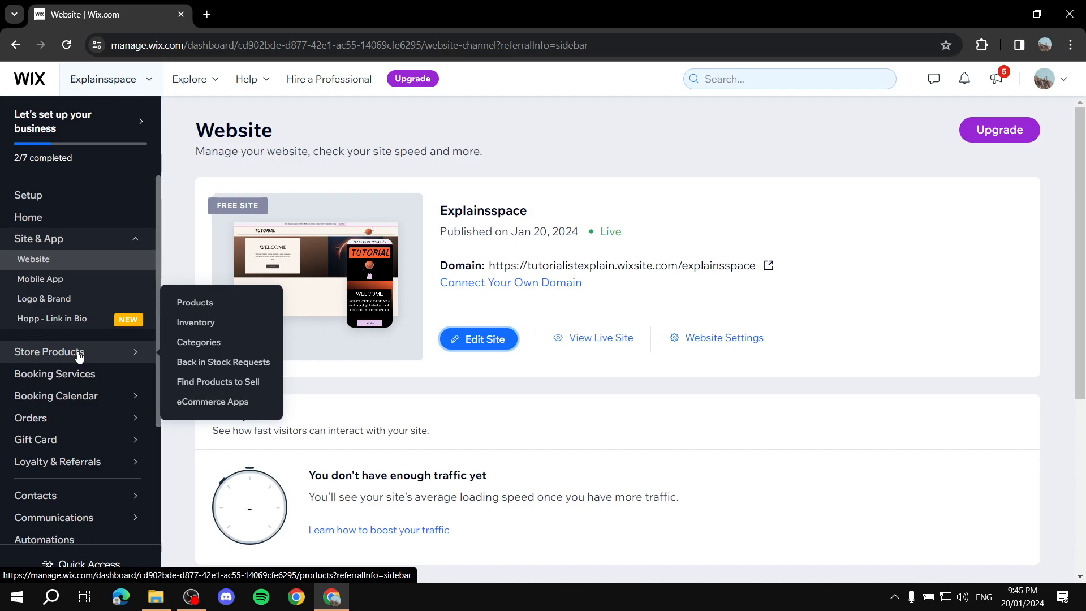
click(485, 339)
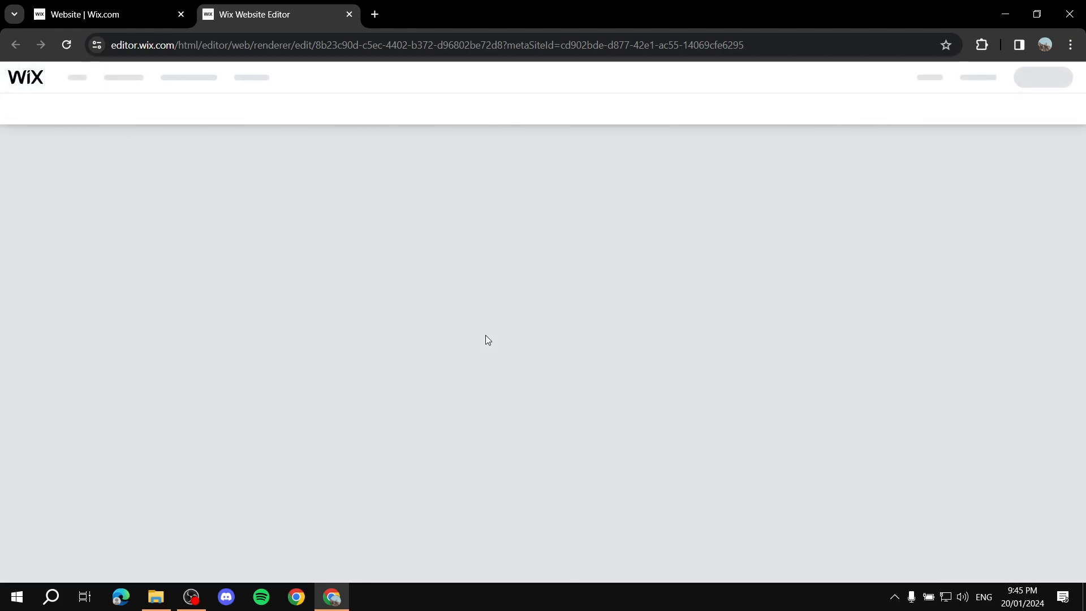
click(141, 14)
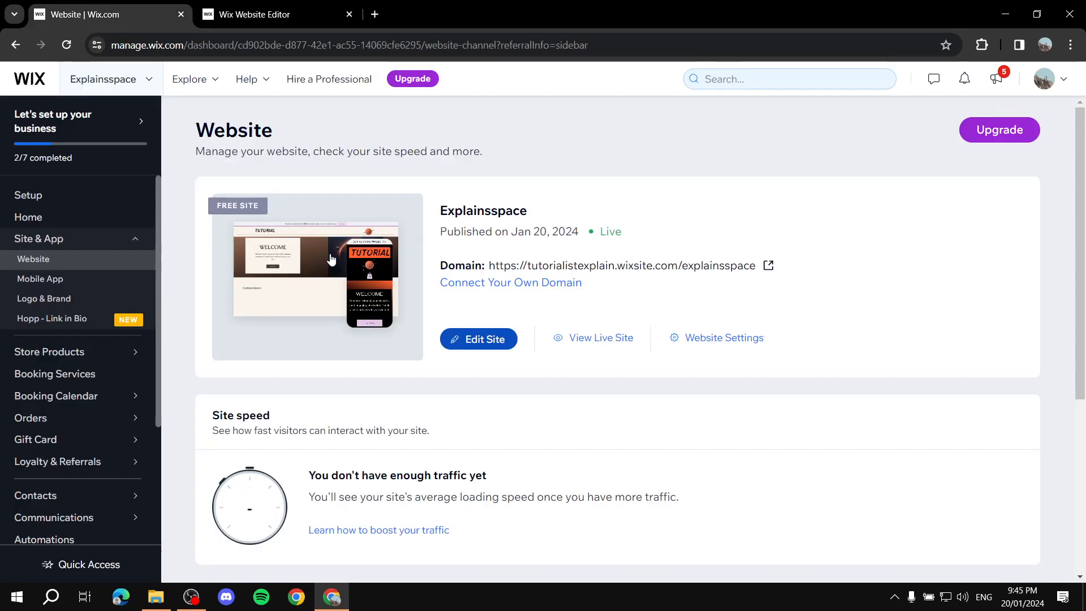
click(271, 14)
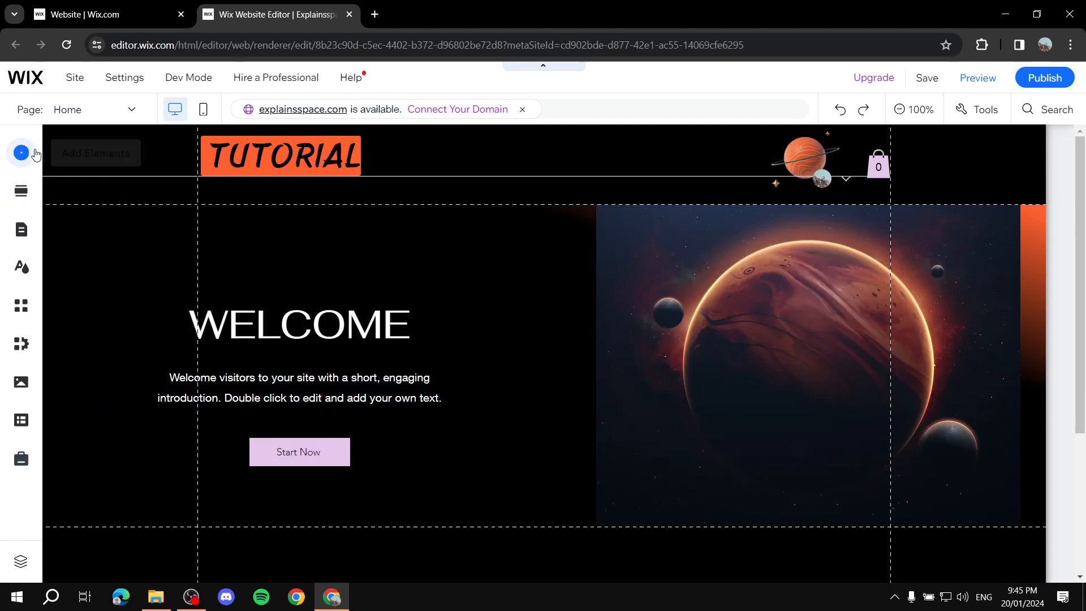
click(79, 8)
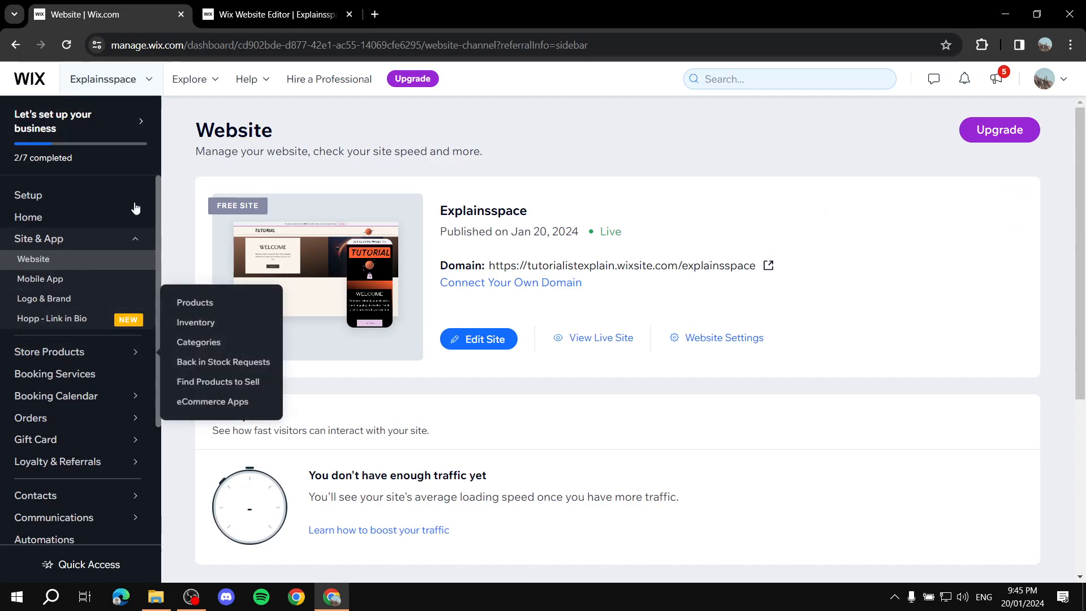
click(277, 14)
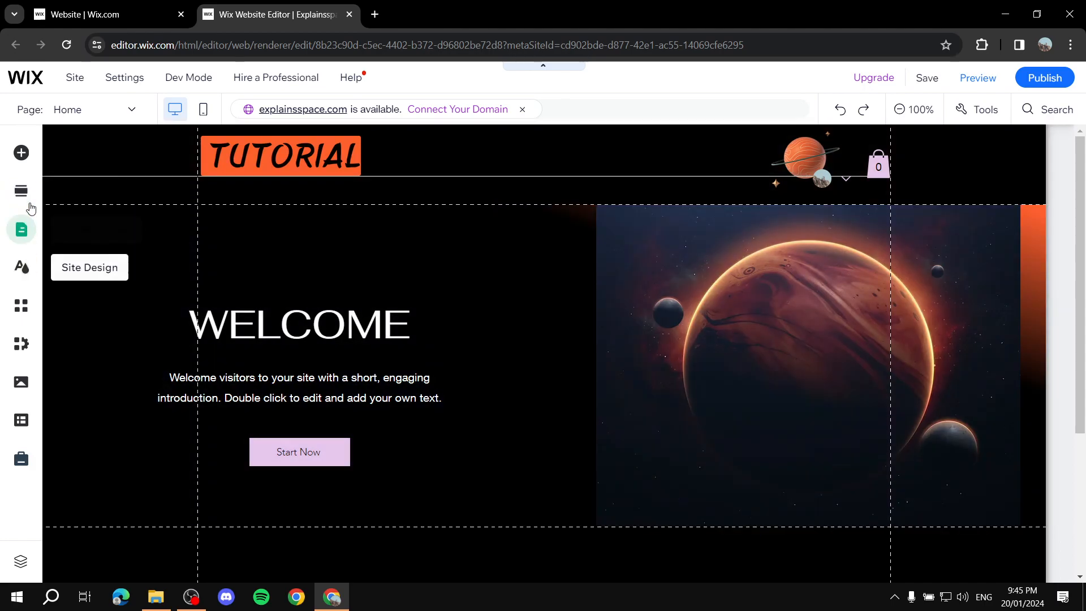
Search the editor for "Store" to examine the available store elements and apps
click(21, 152)
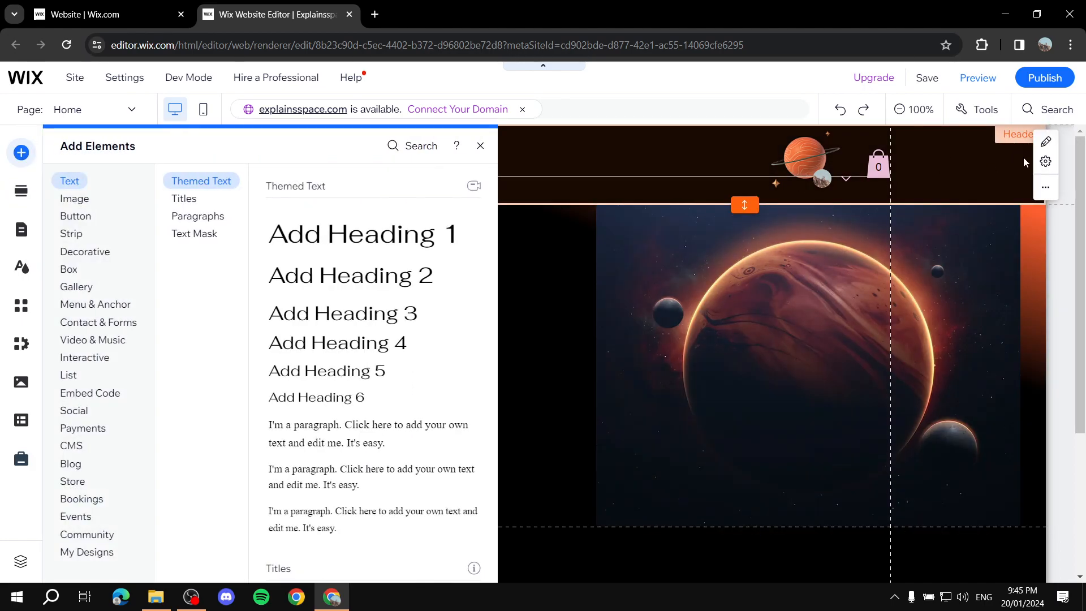
click(1049, 109)
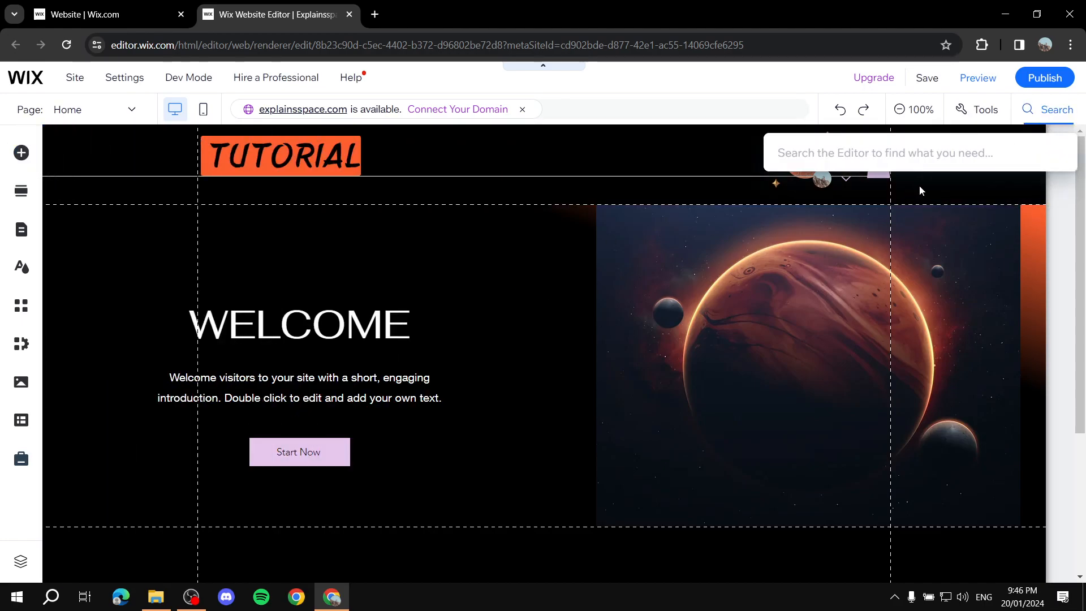
text(Store)
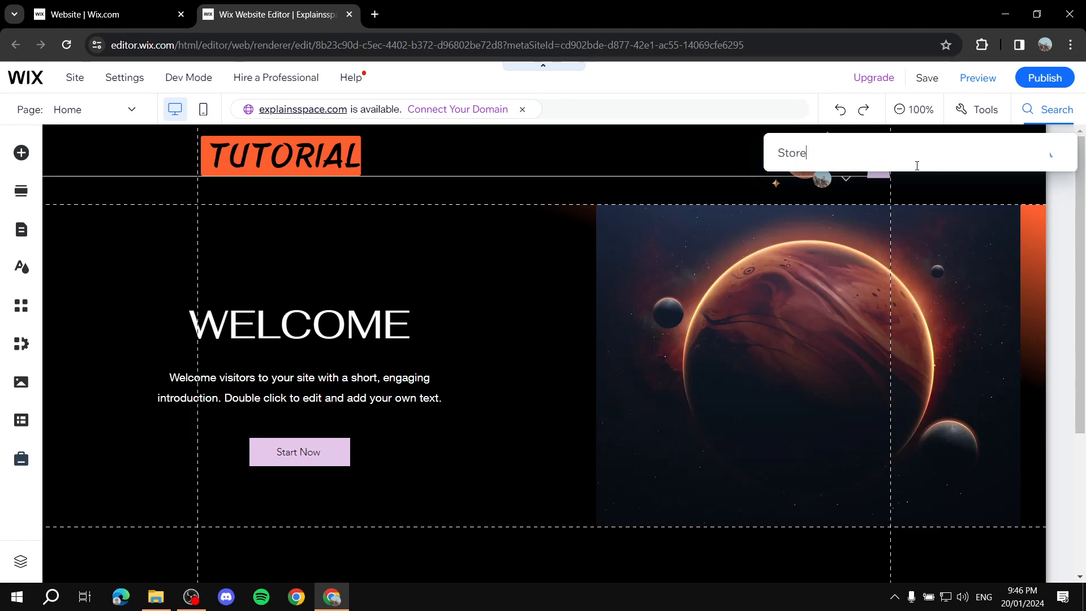
mouse_move(863, 396)
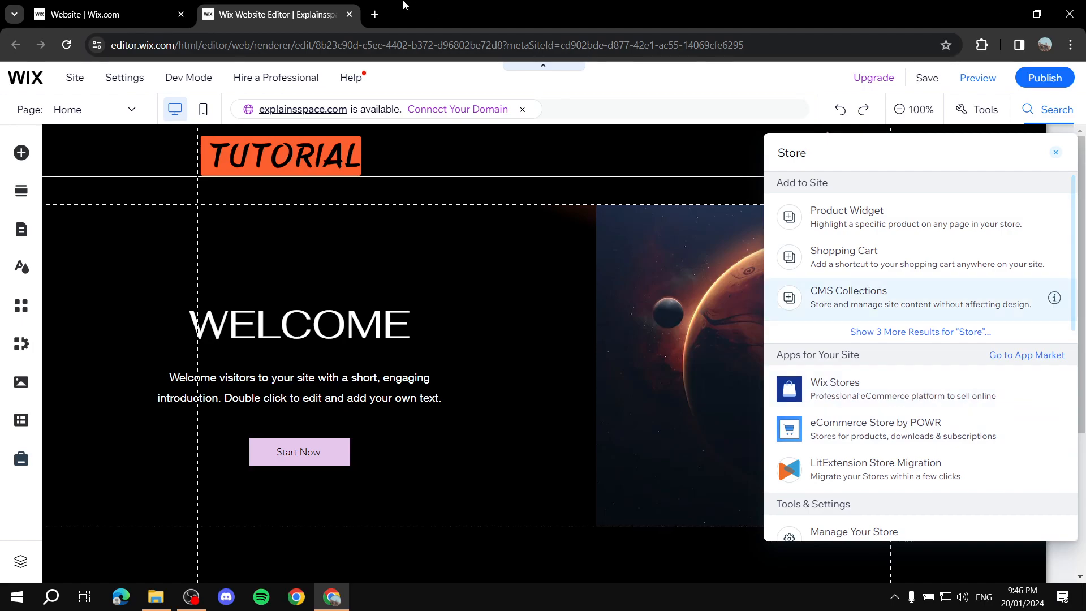
click(440, 95)
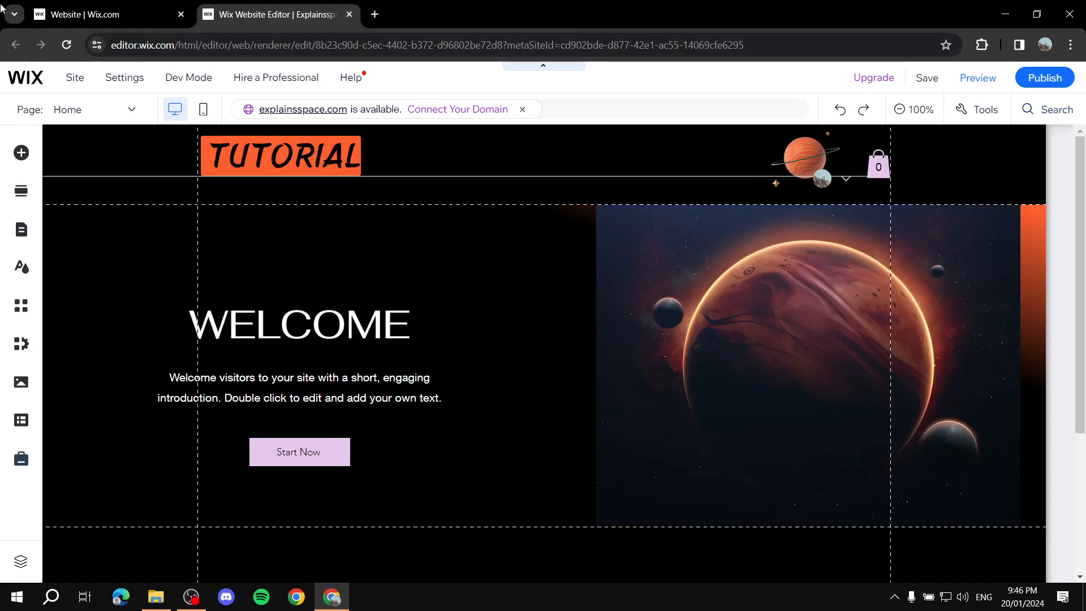
Return to the site dashboard and start a new category in the store's product categories
click(107, 14)
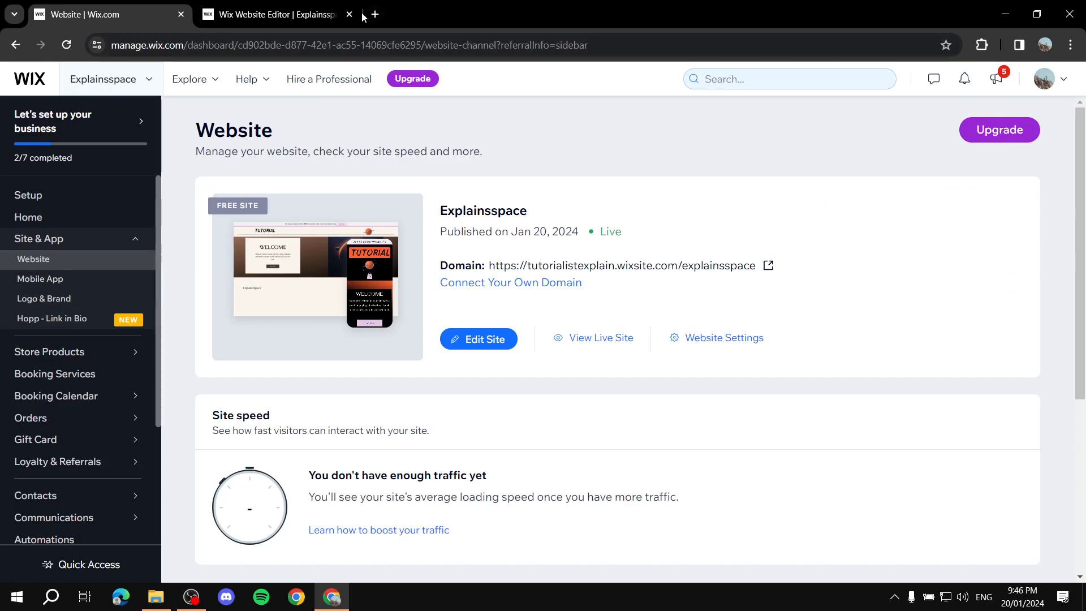
click(84, 353)
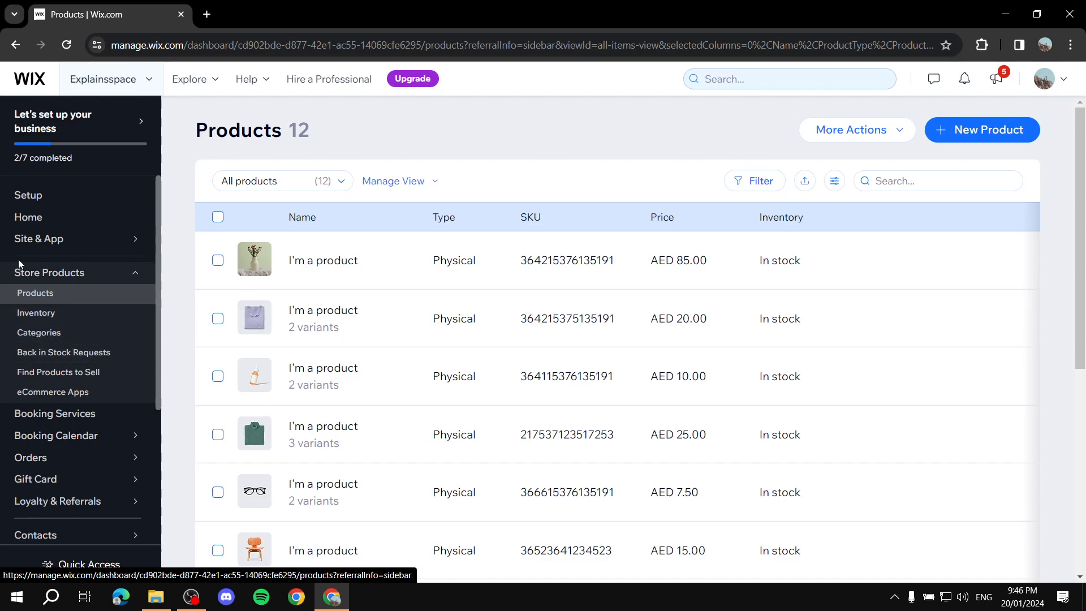
click(72, 338)
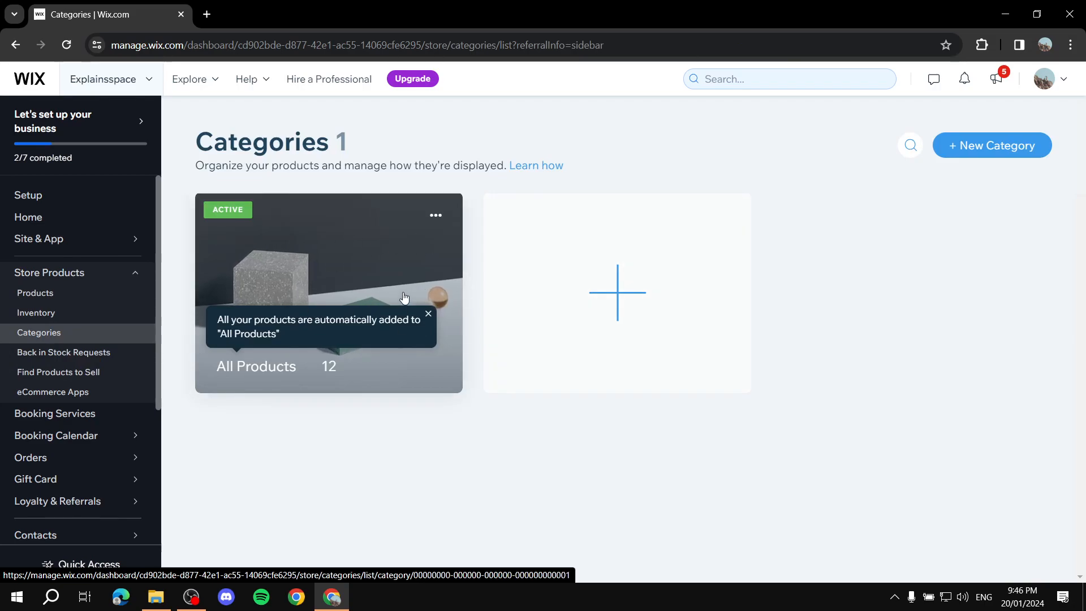
click(617, 293)
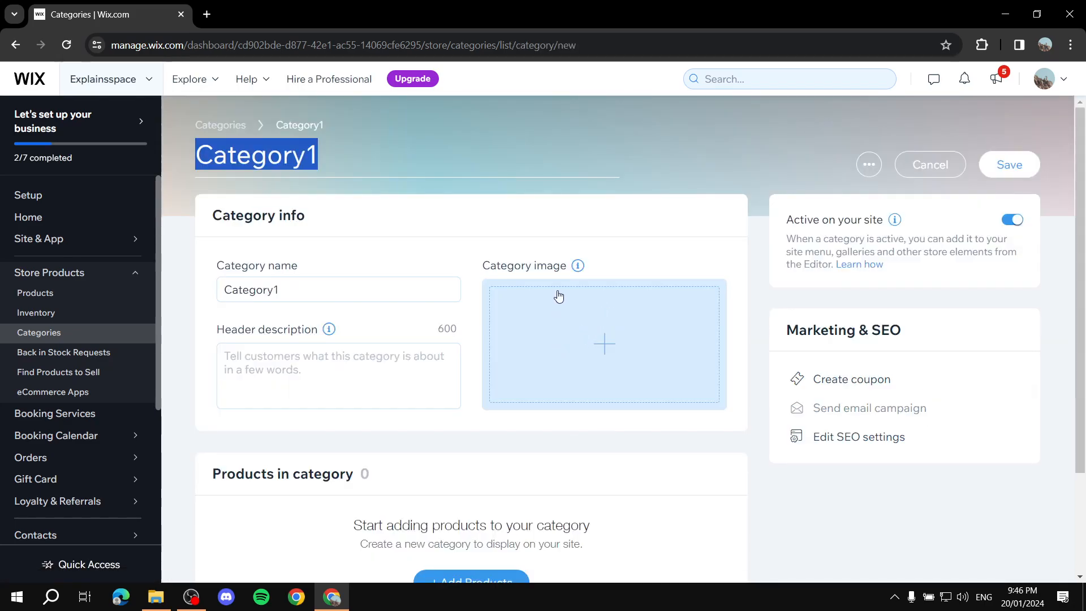
Name the new category "Test Collection"
click(384, 297)
key(BackSpace)
key(BackSpace)
key(BackSpace)
key(BackSpace)
key(BackSpace)
key(BackSpace)
key(BackSpace)
key(BackSpace)
key(BackSpace)
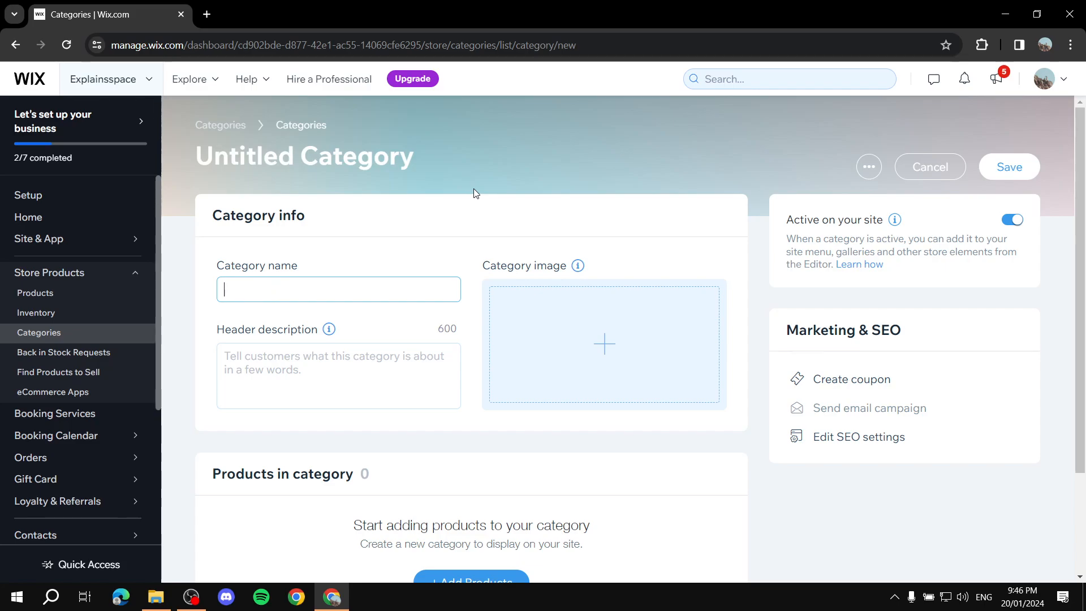
text(Te)
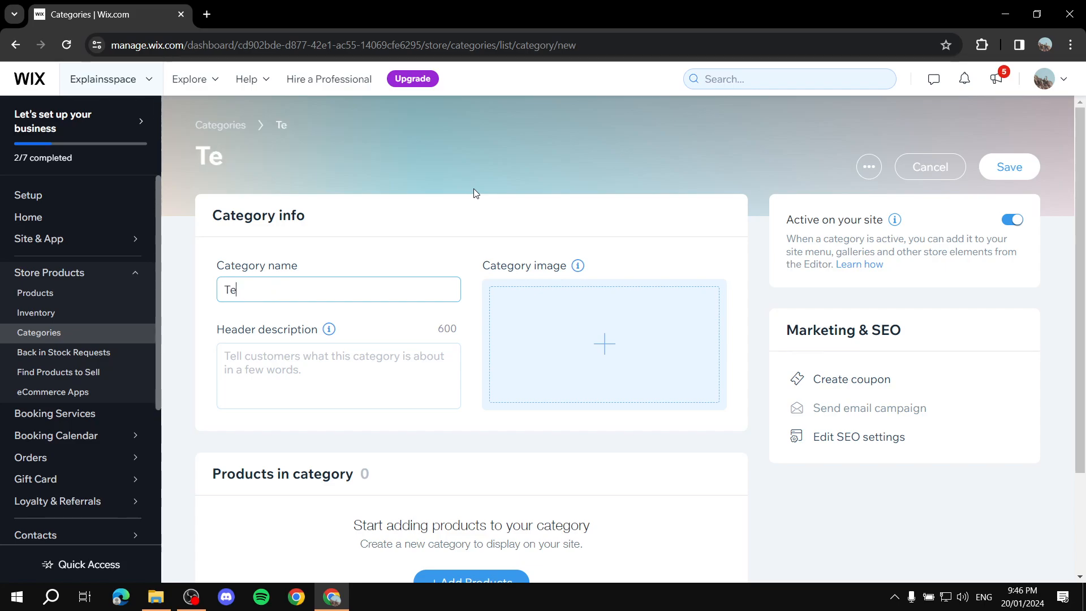
text(st C)
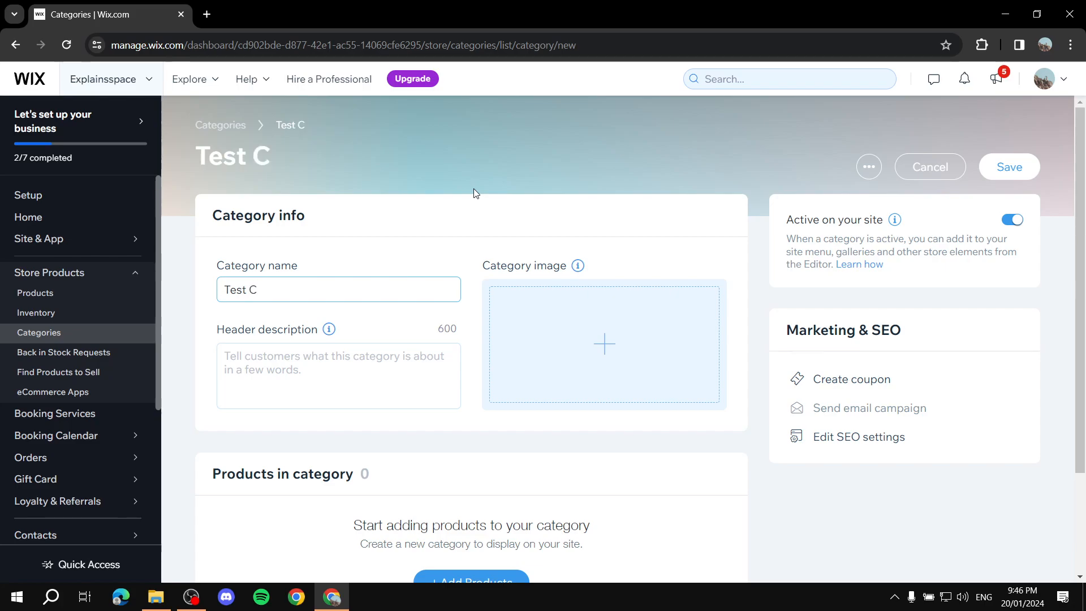
text(ollection)
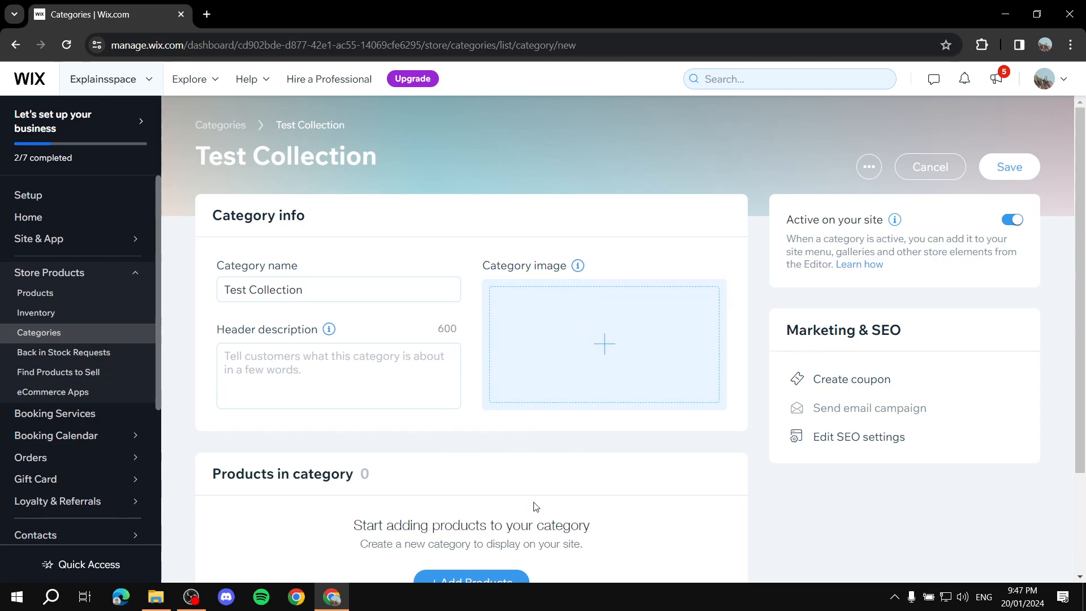
Set Tutorial.png from the site files as the category image
click(669, 356)
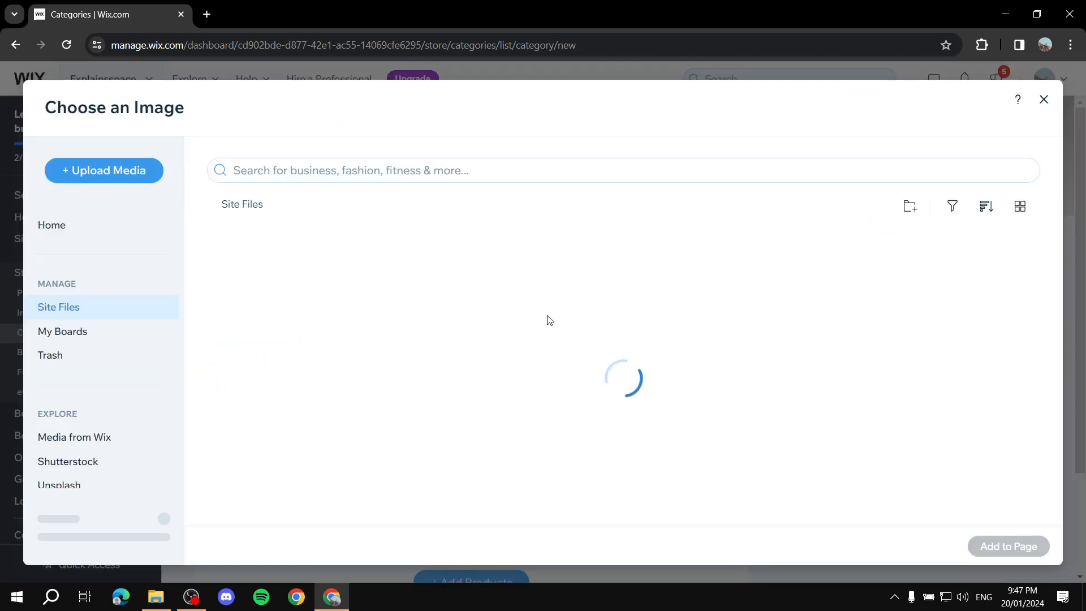
click(265, 301)
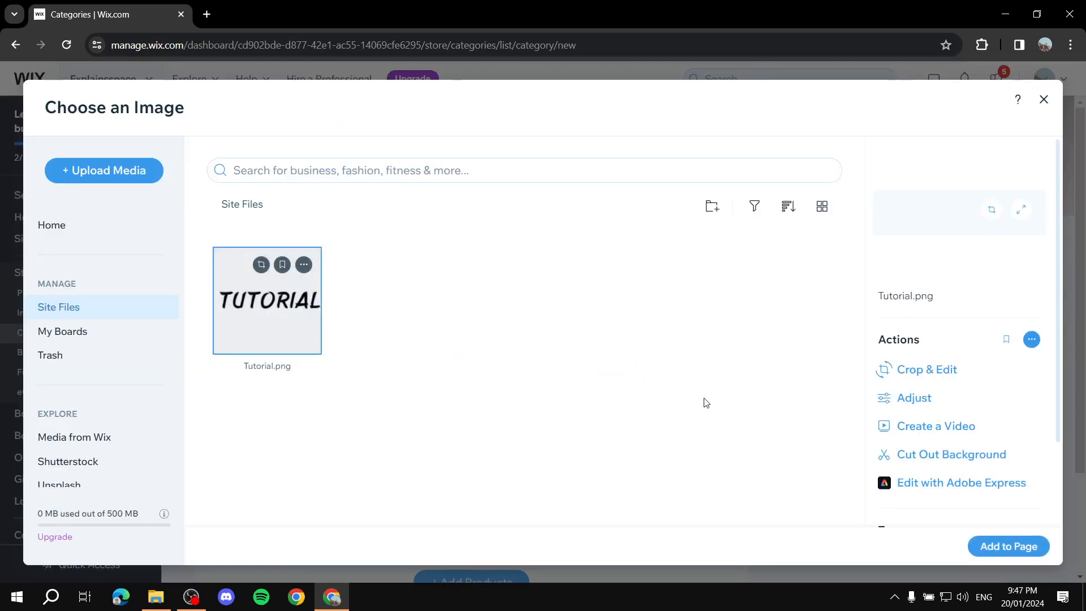
click(1008, 546)
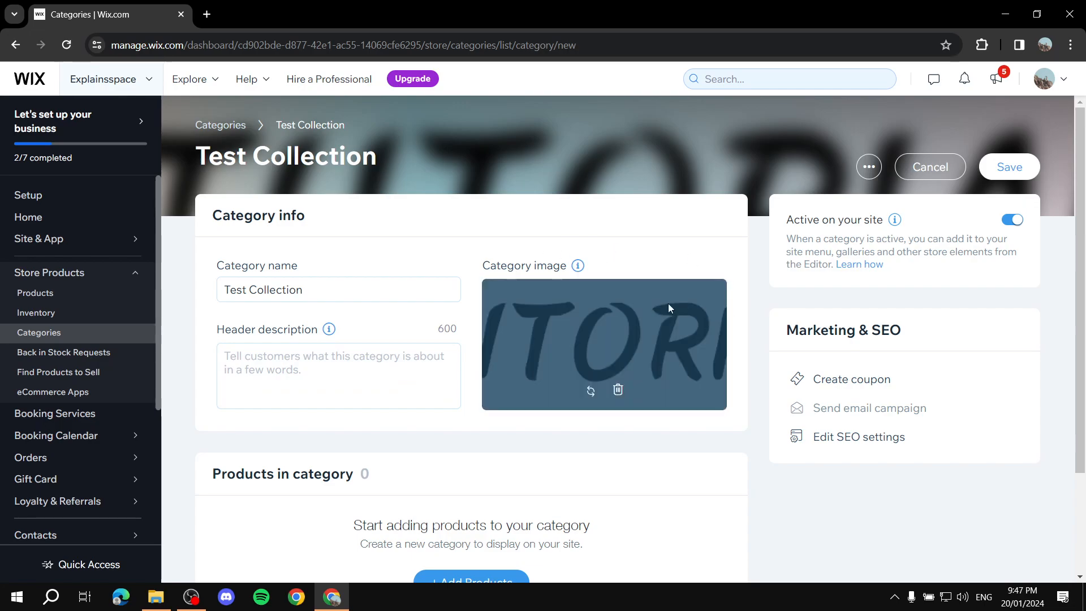
mouse_move(578, 265)
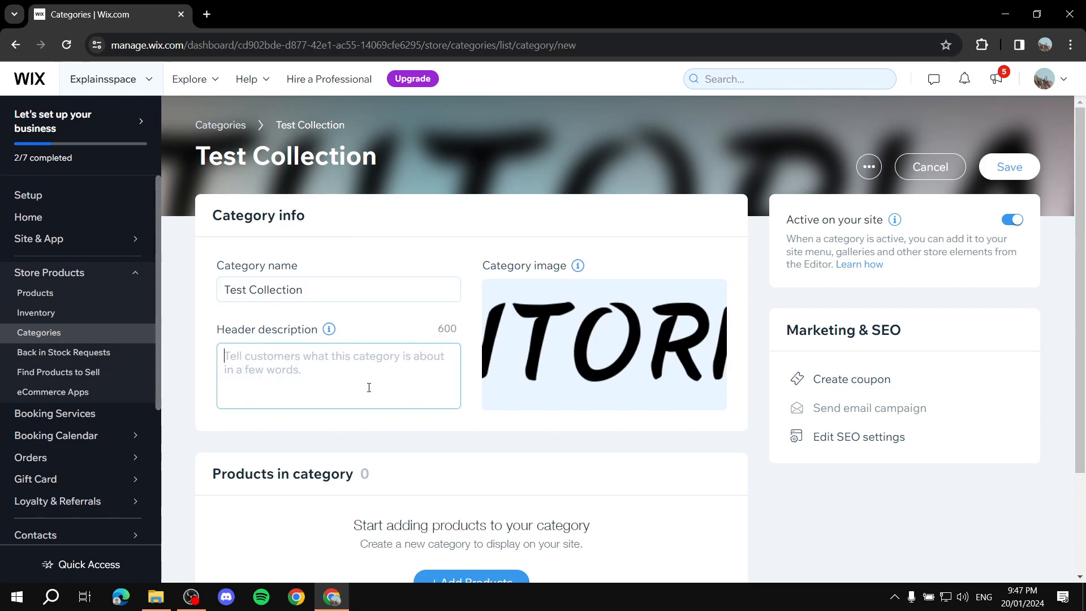
Enter "It is soemething" as the category's header description
text(It is )
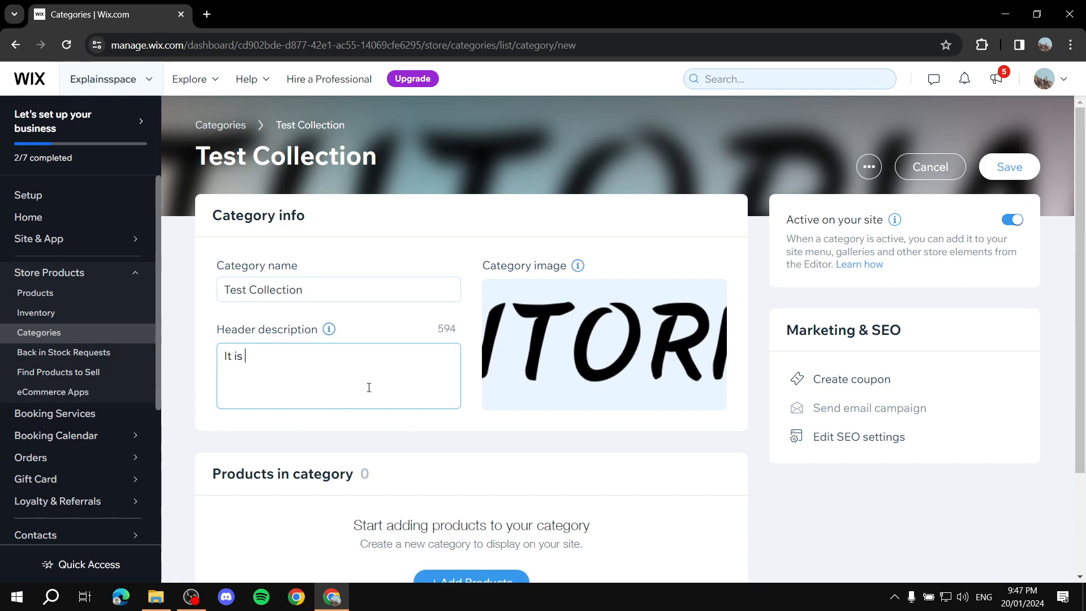
text(soemething)
click(390, 417)
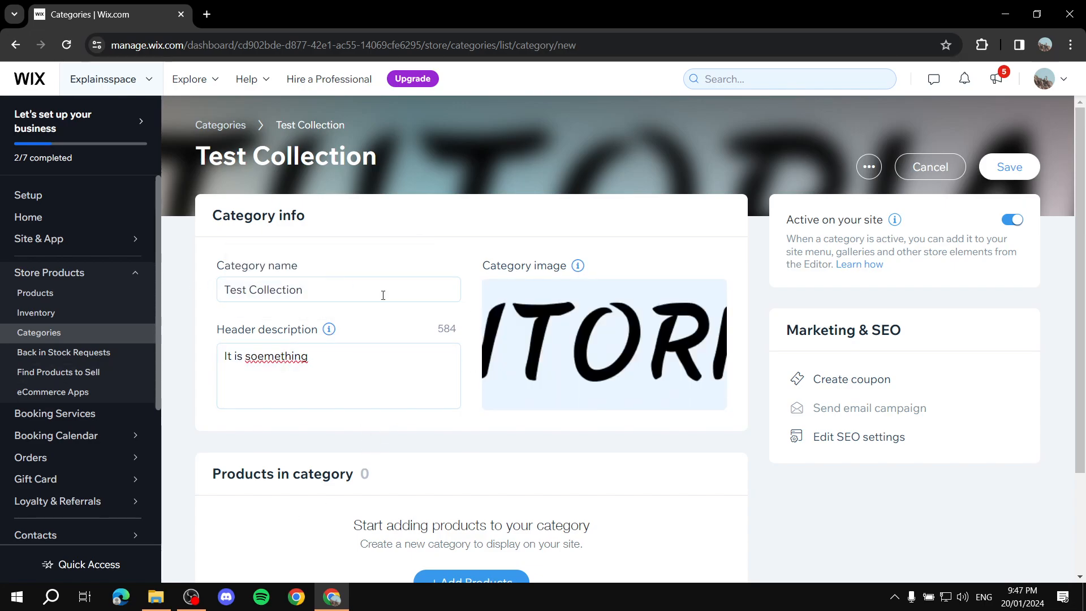
drag(347, 370, 171, 377)
click(416, 442)
click(328, 353)
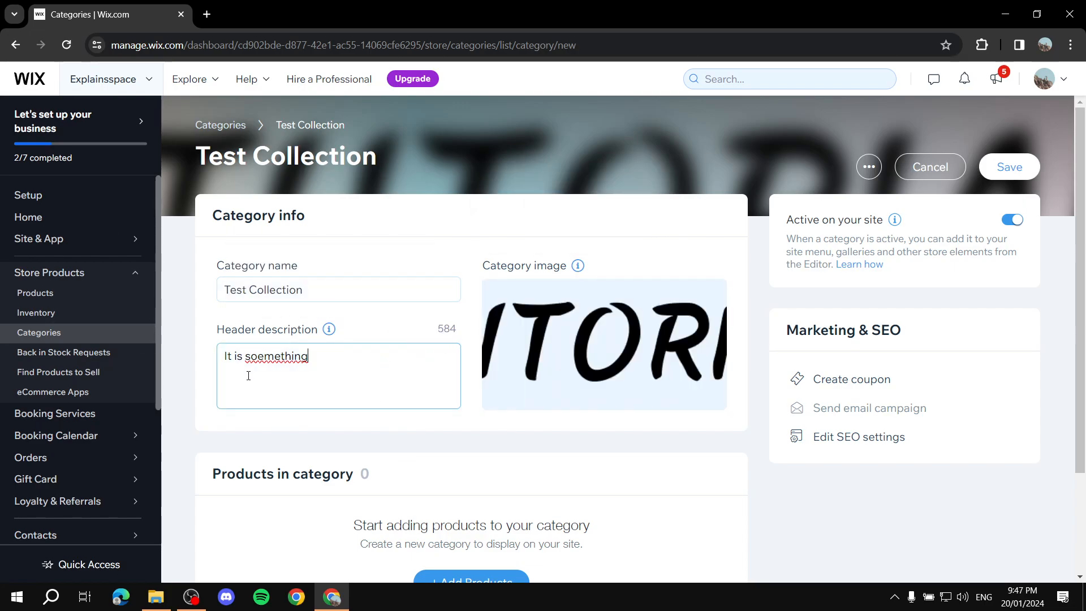
key(ctrl+a)
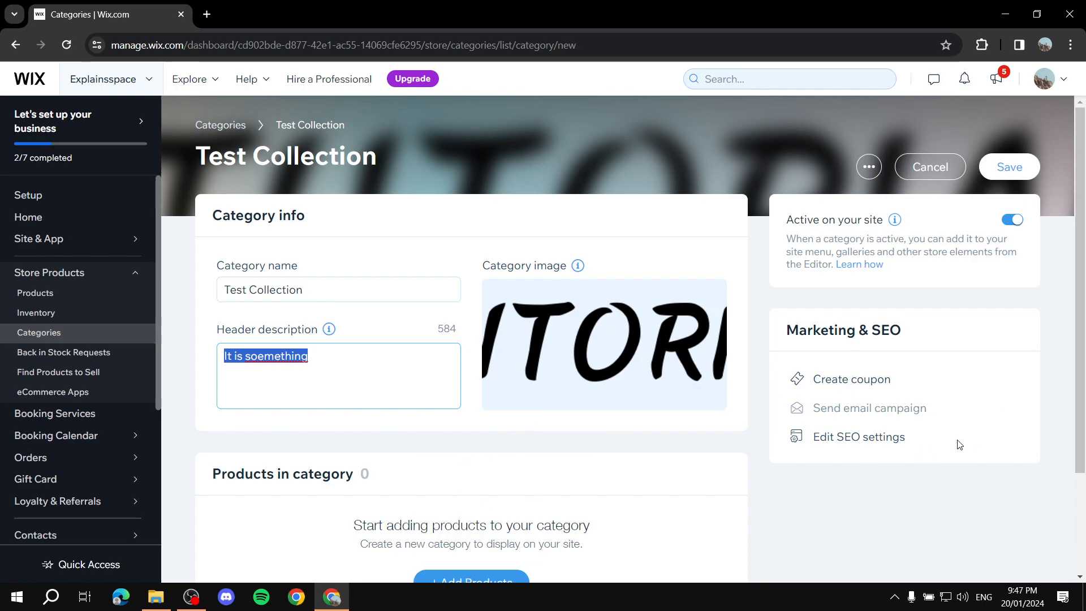
click(959, 309)
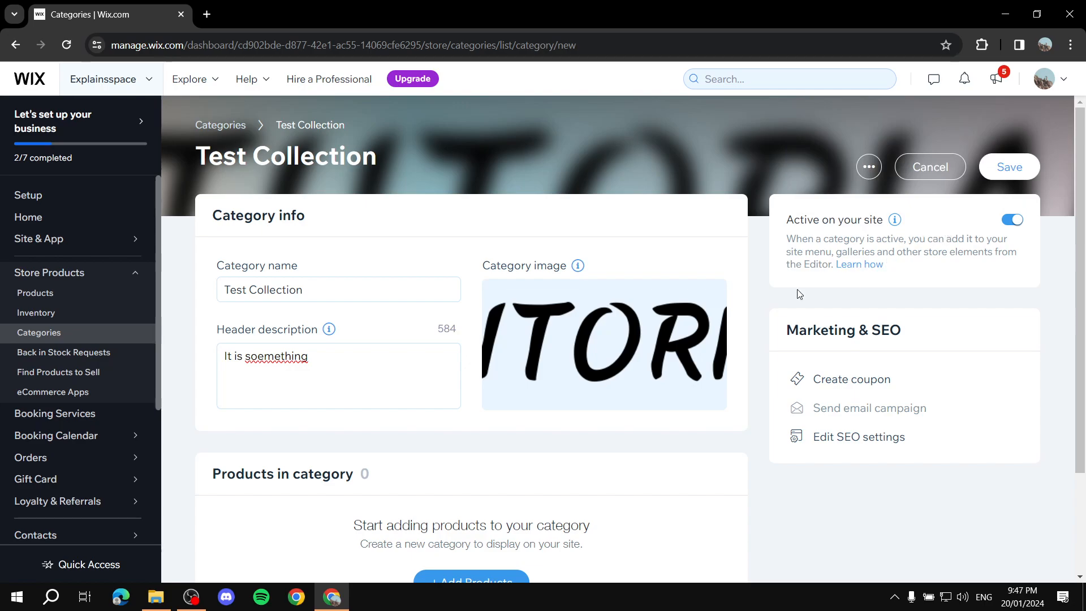
Add four products to the category: the flower vase, the orange chair, the brown bottles and the blue cap
scroll(962, 226, down, 3)
scroll(825, 238, up, 1)
scroll(813, 260, down, 1)
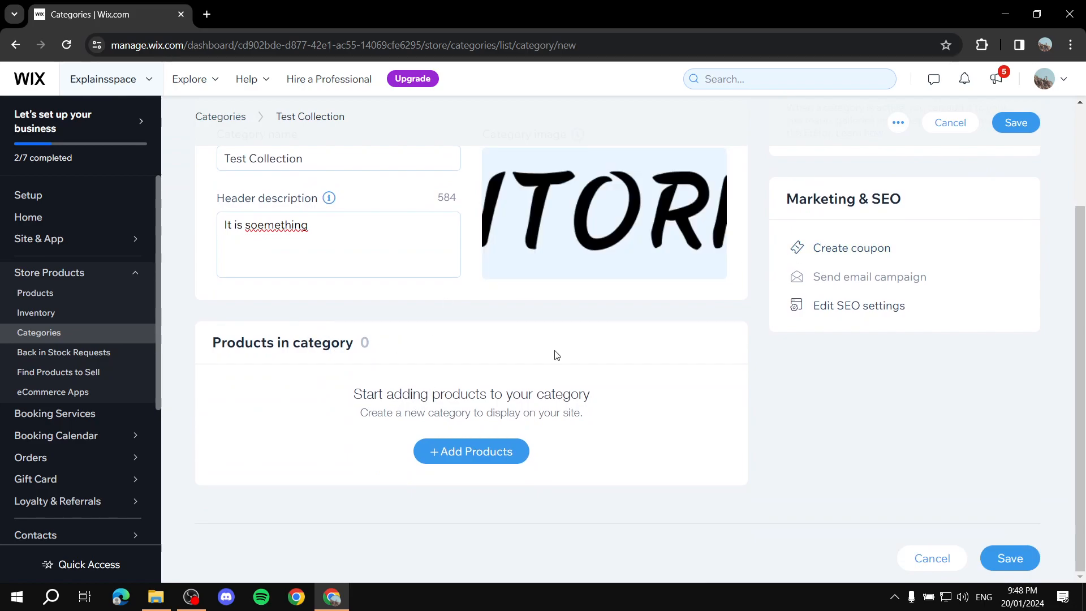
click(436, 452)
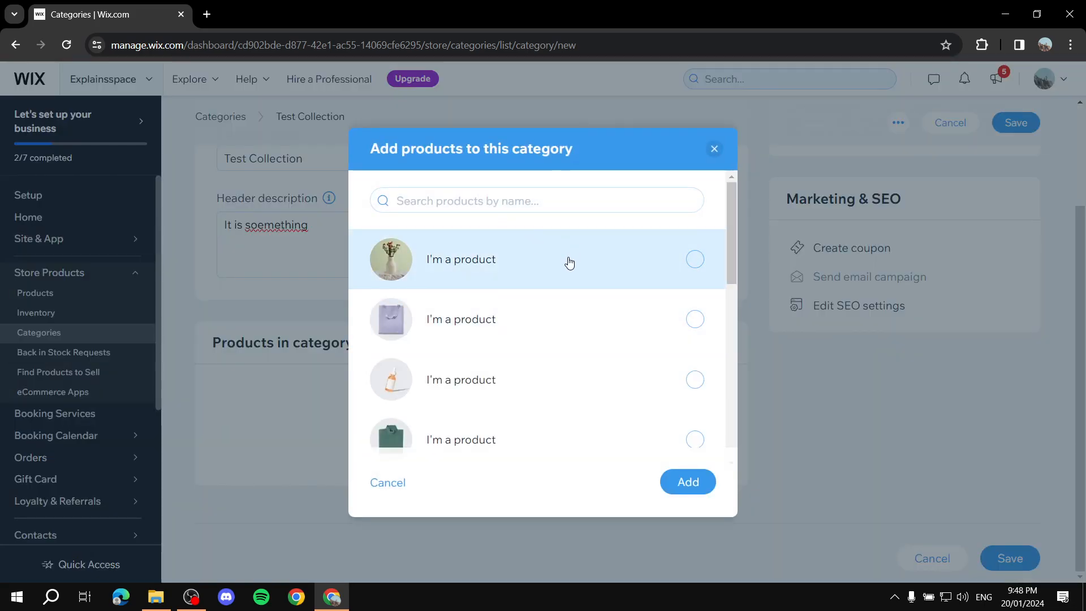
scroll(404, 309, down, 1)
scroll(562, 307, up, 1)
click(618, 270)
scroll(468, 362, down, 4)
click(584, 292)
click(611, 350)
click(615, 389)
scroll(615, 389, down, 4)
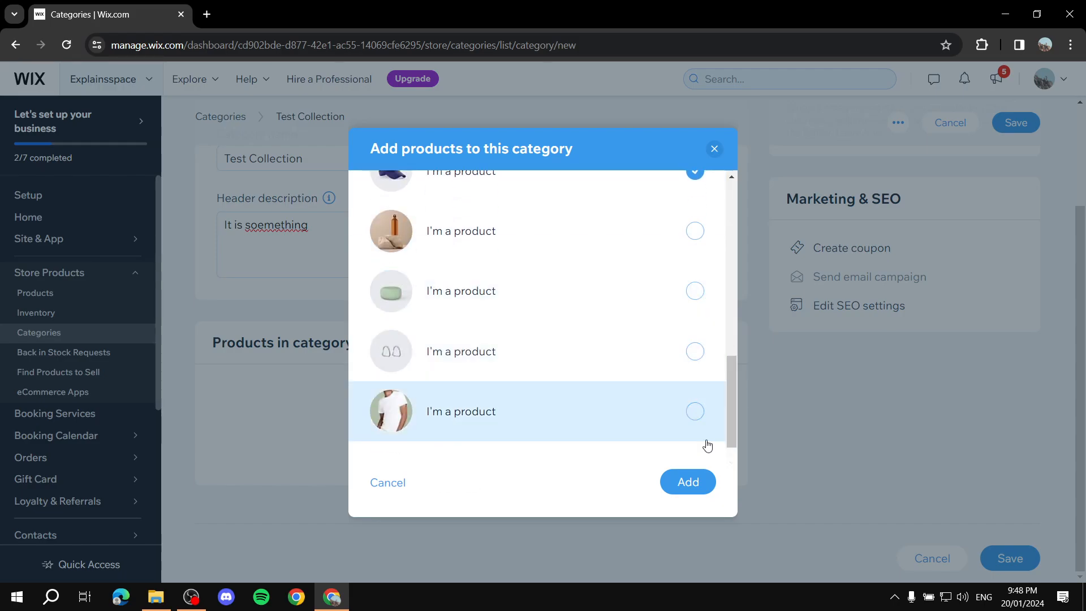
click(670, 488)
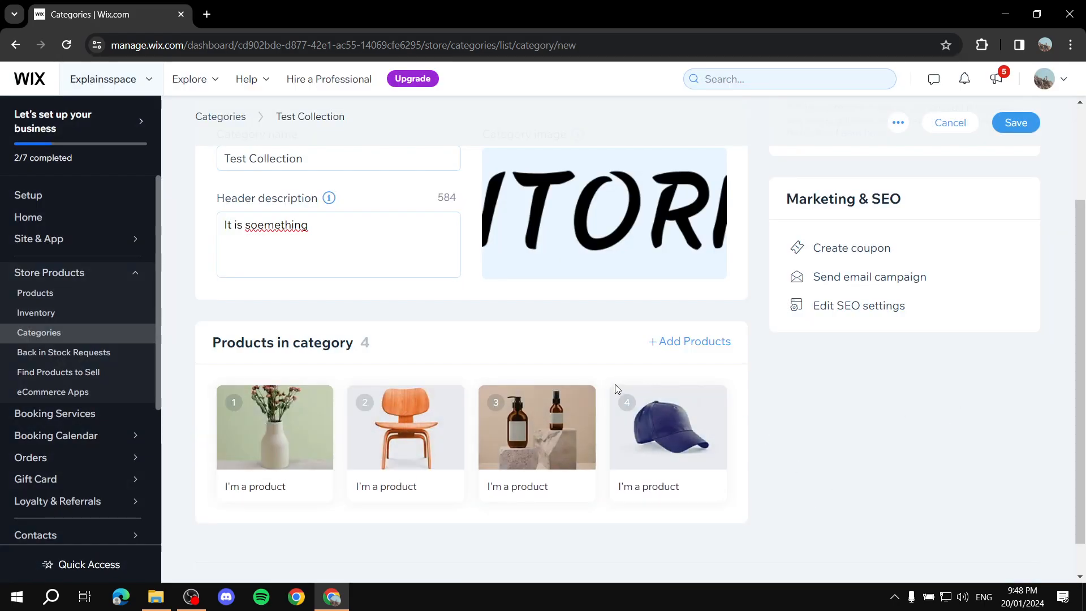
scroll(612, 389, up, 3)
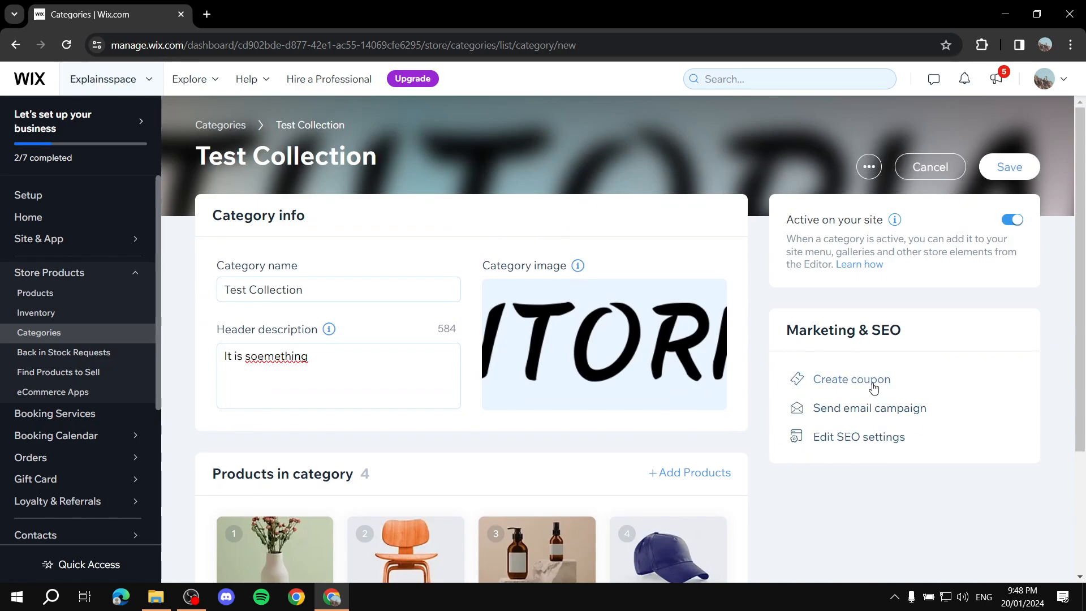
click(826, 379)
click(730, 258)
click(878, 438)
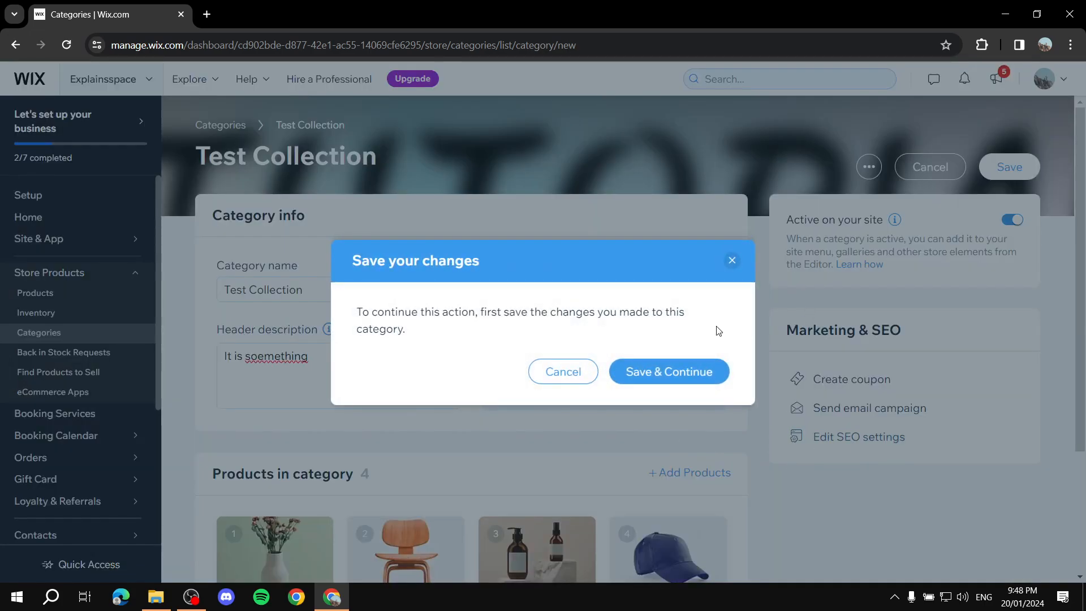
click(732, 260)
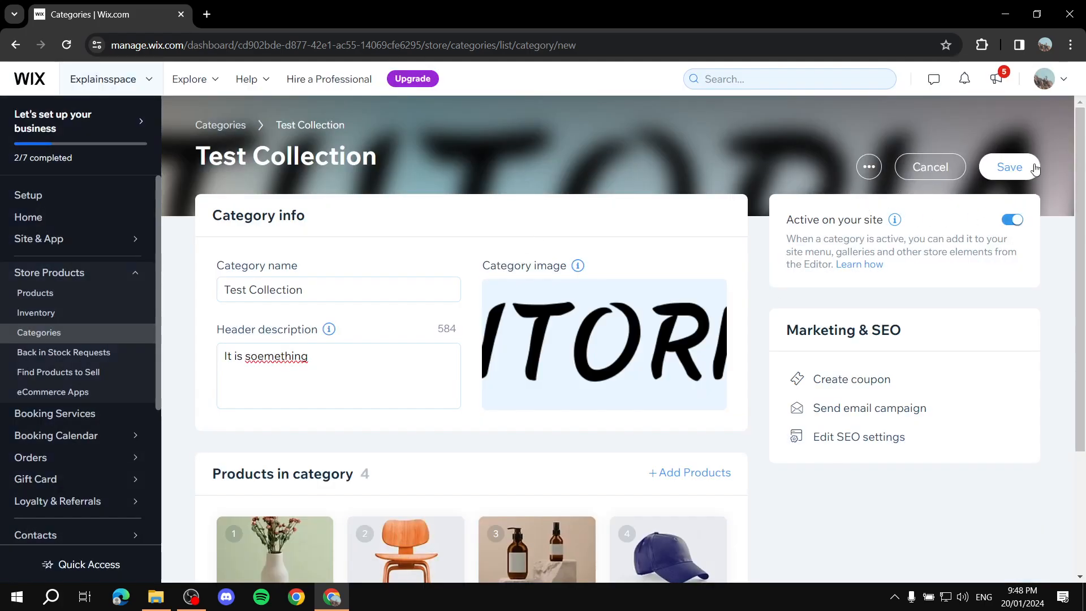
Save the Test Collection category and open the site in the Wix Editor
click(1011, 165)
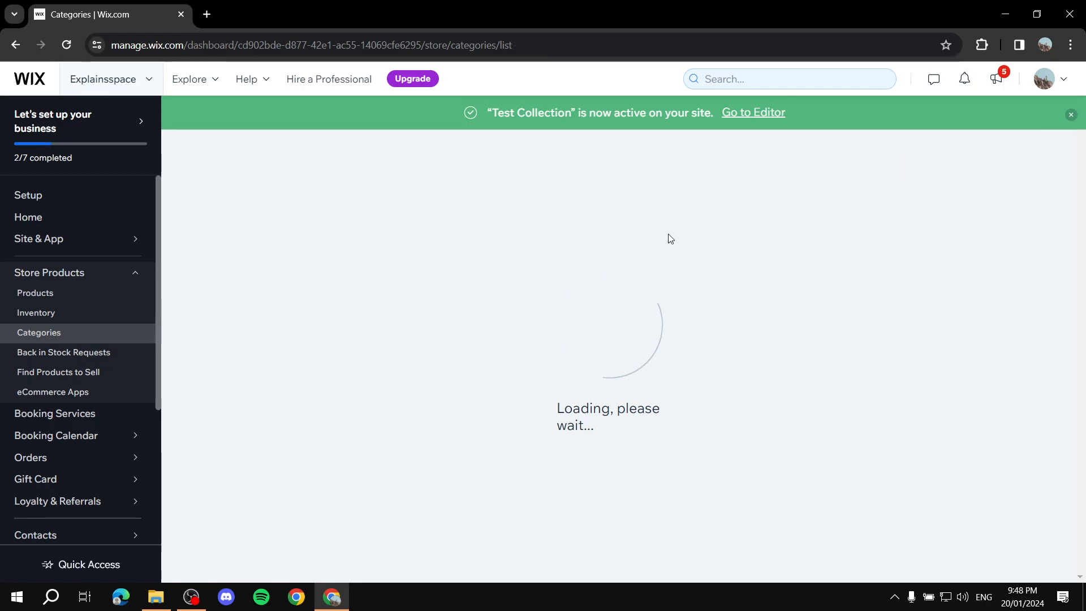
click(743, 186)
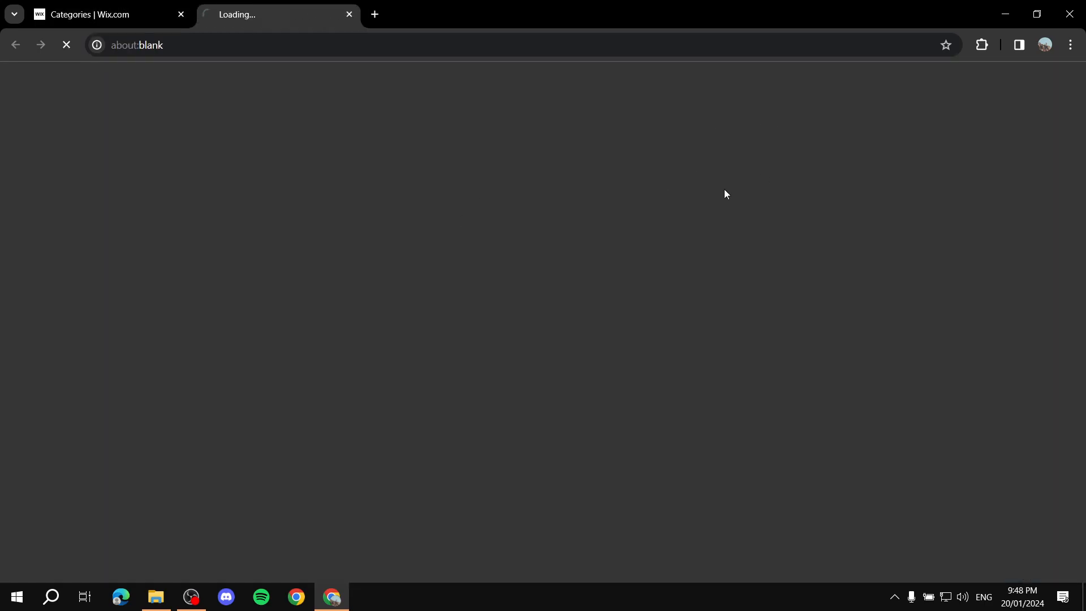
click(104, 15)
click(338, 7)
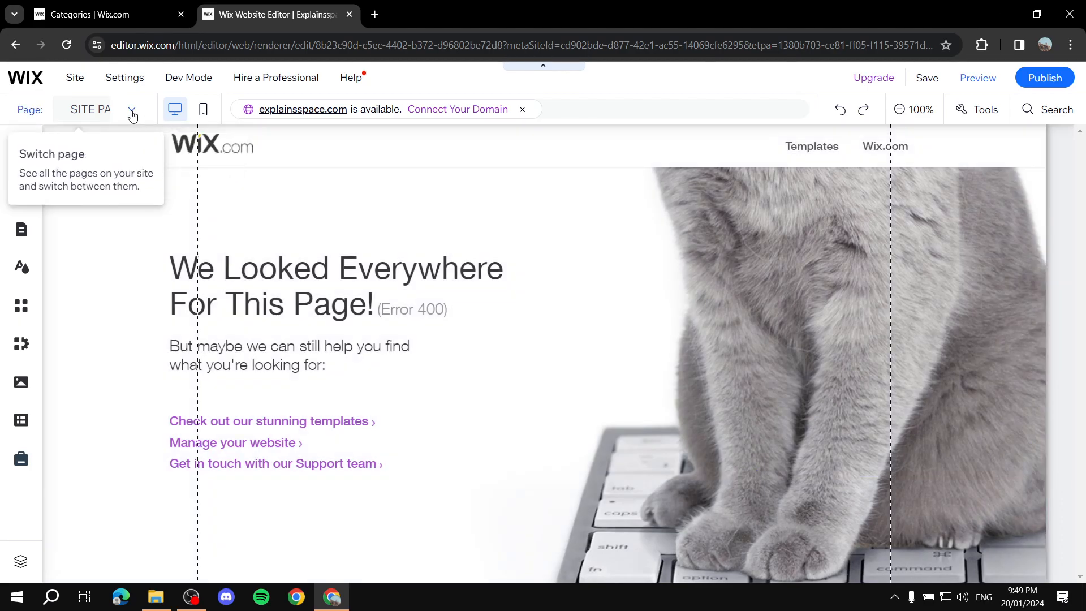
Switch the editor to the Thank You Page
click(131, 110)
scroll(77, 226, down, 1)
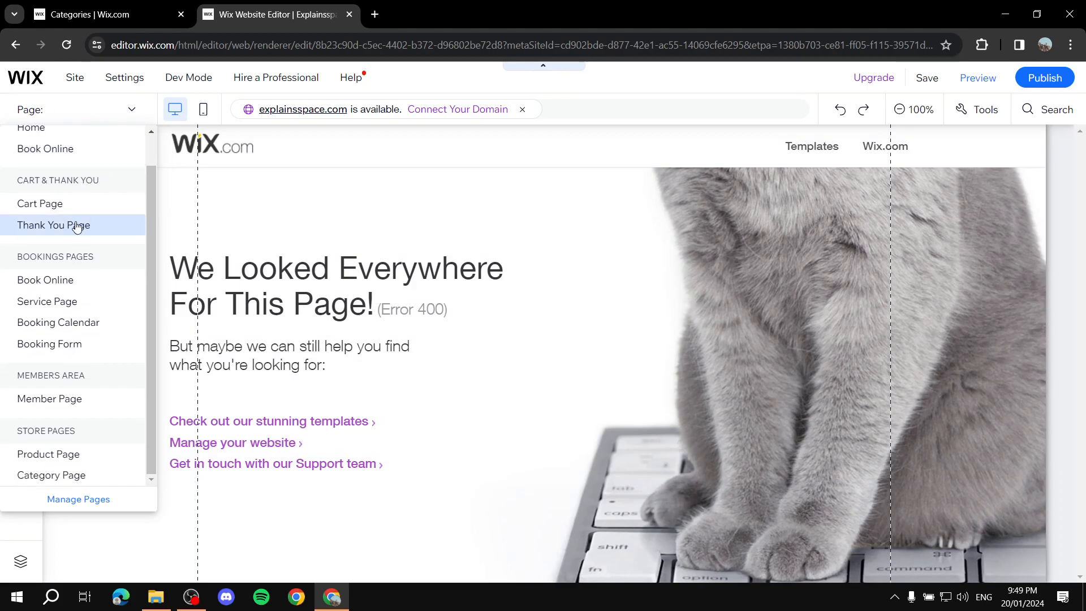
click(75, 226)
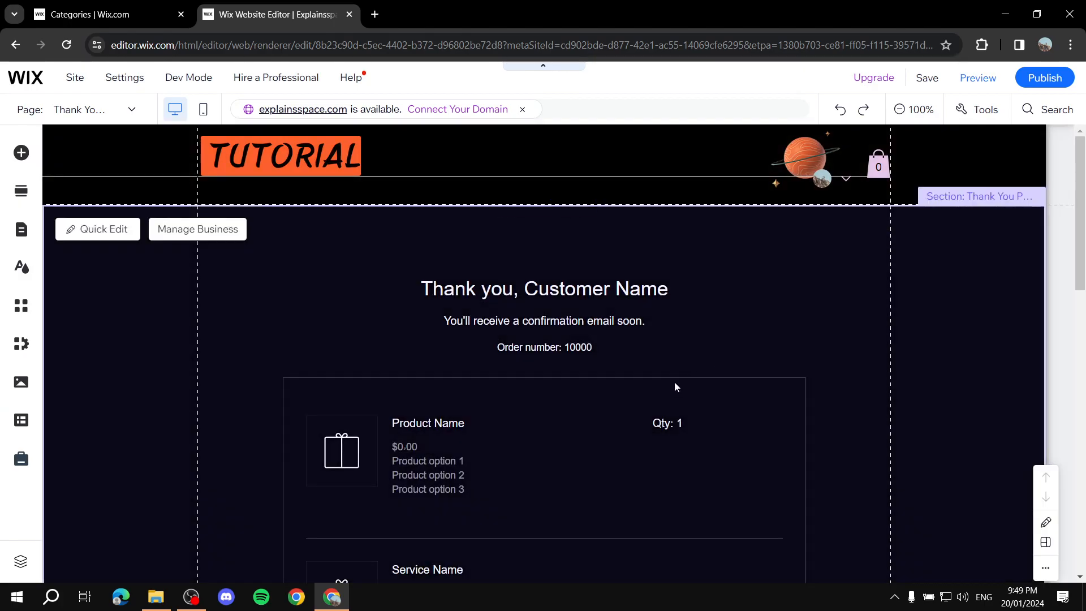
Add the Product Gallery - Descriptive store section, "Explore the Collection", between the thank-you section and the footer
scroll(675, 385, down, 10)
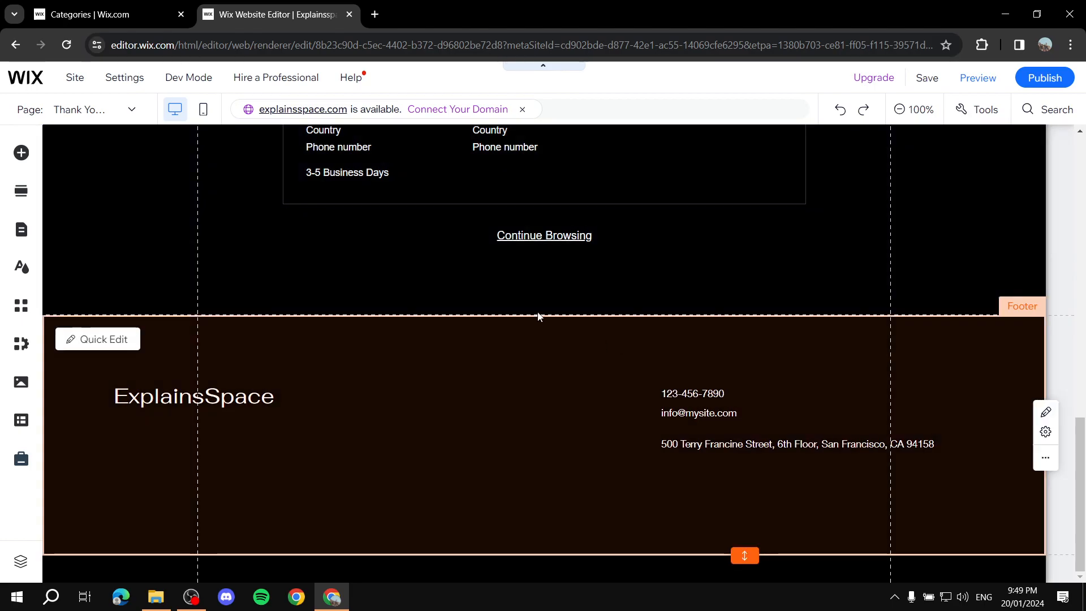
mouse_move(560, 313)
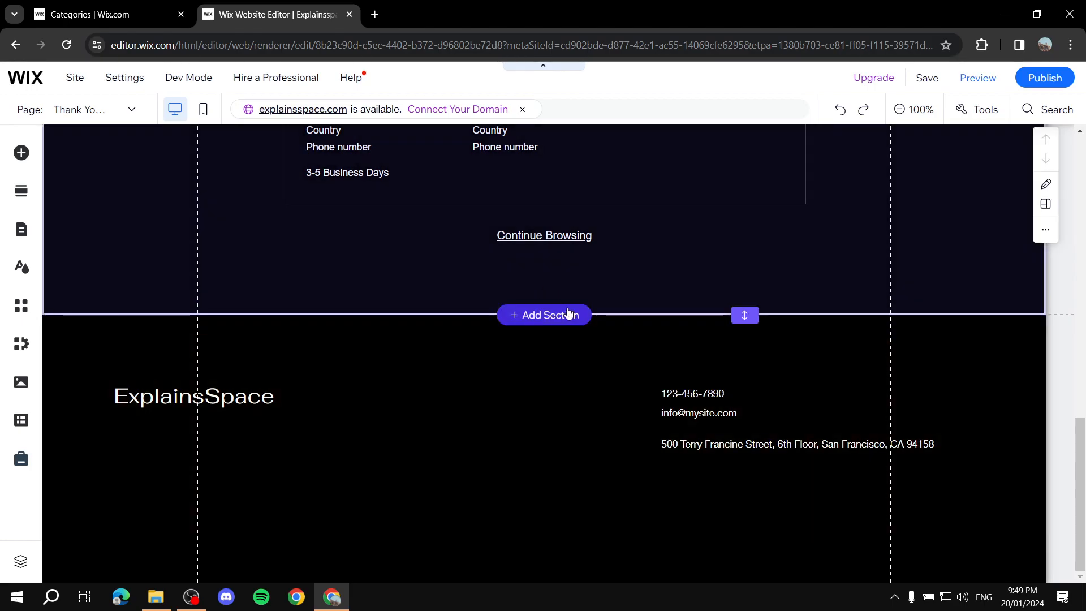
click(532, 320)
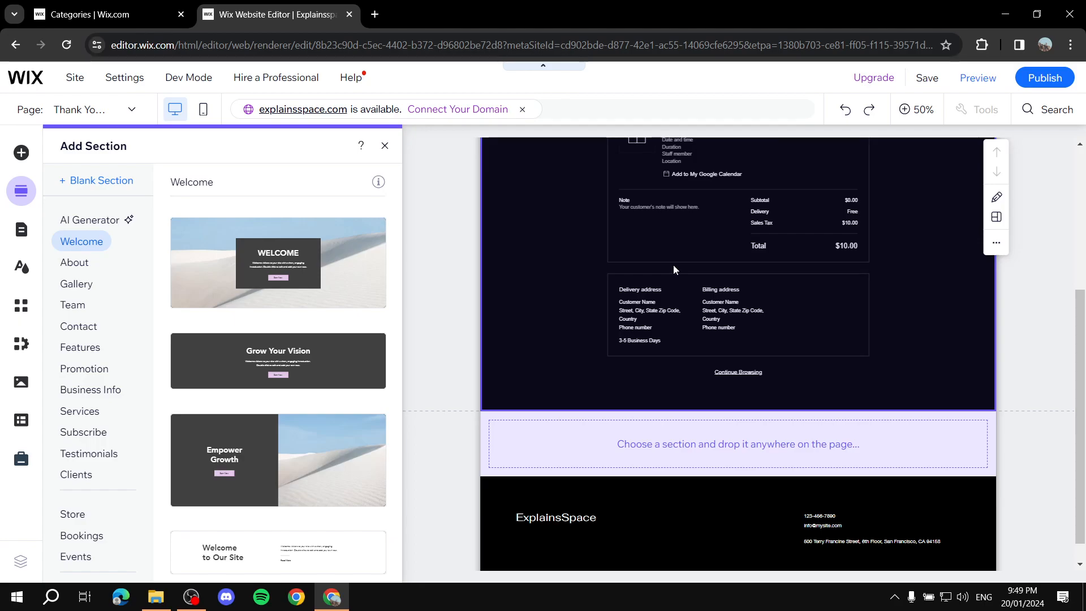
scroll(87, 460, down, 1)
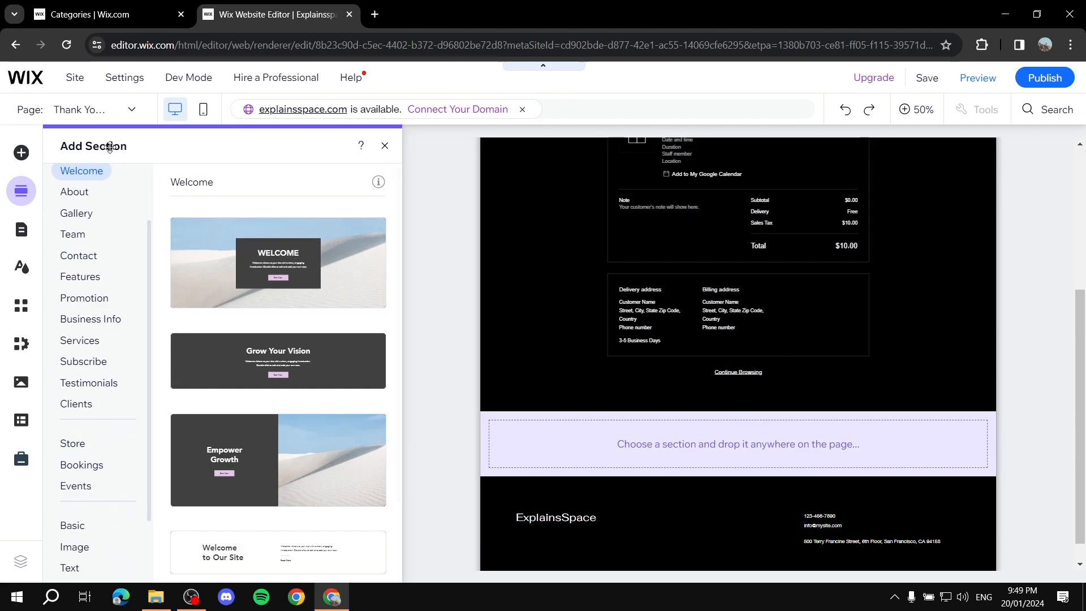
click(64, 446)
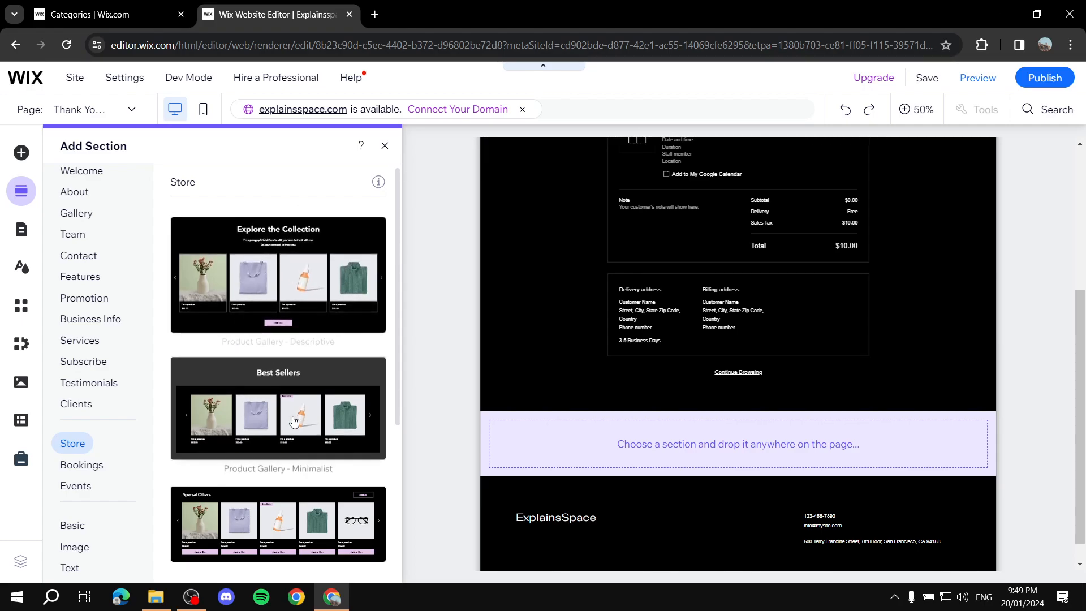
scroll(363, 338, down, 4)
scroll(364, 337, up, 4)
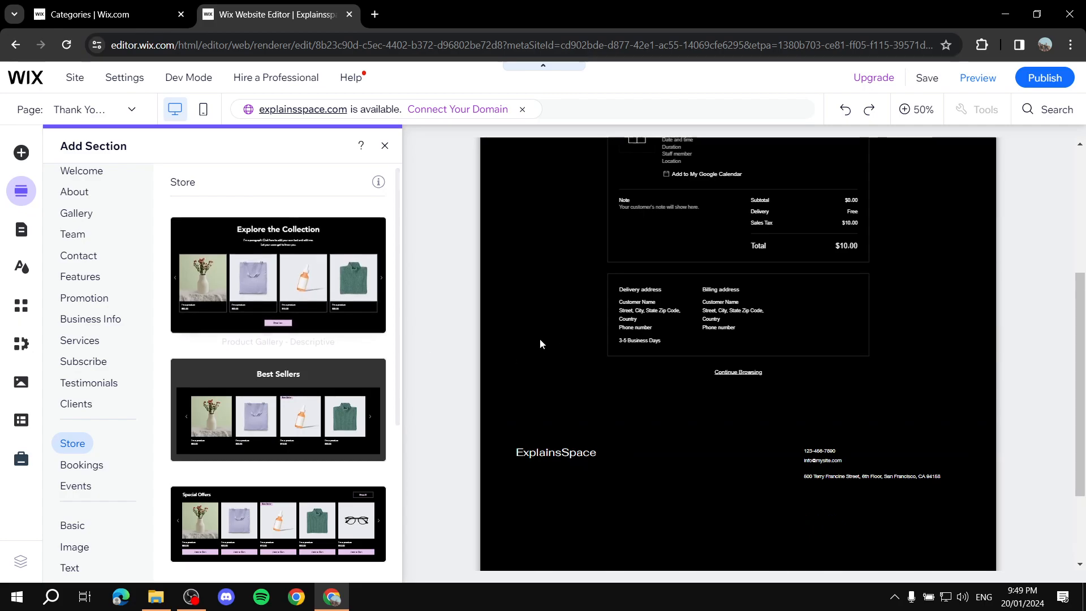
click(384, 145)
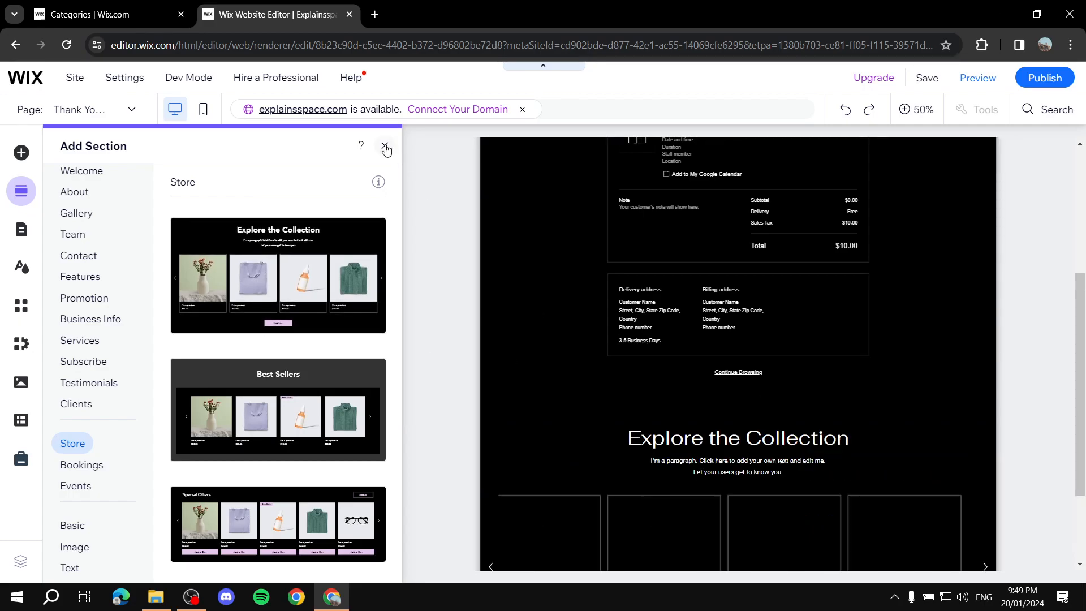
Set the new section's slider gallery to display the specific category Test Collection
scroll(578, 368, down, 15)
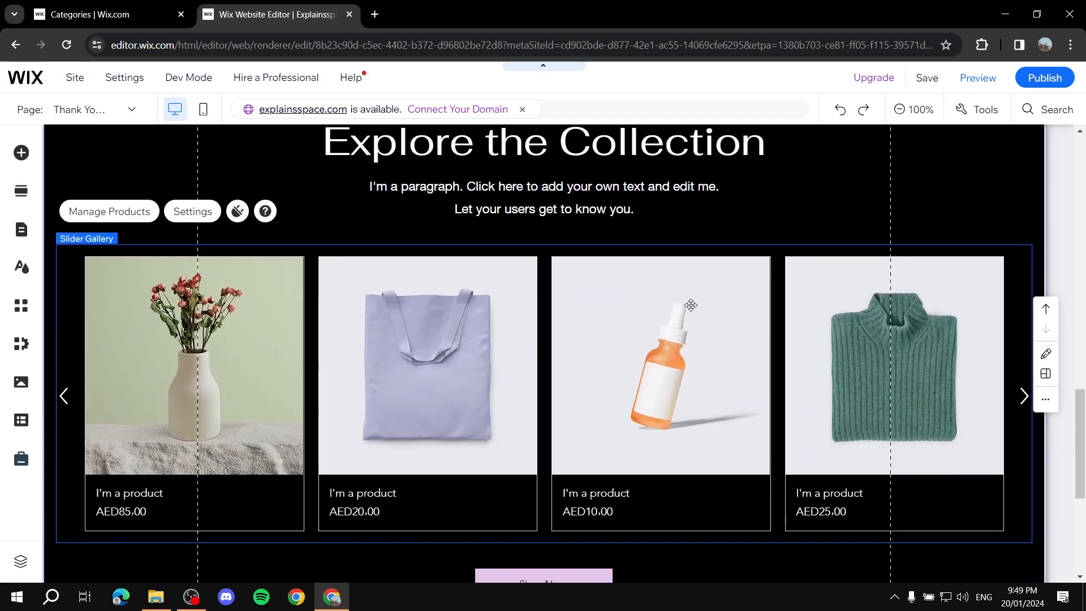
scroll(569, 285, up, 1)
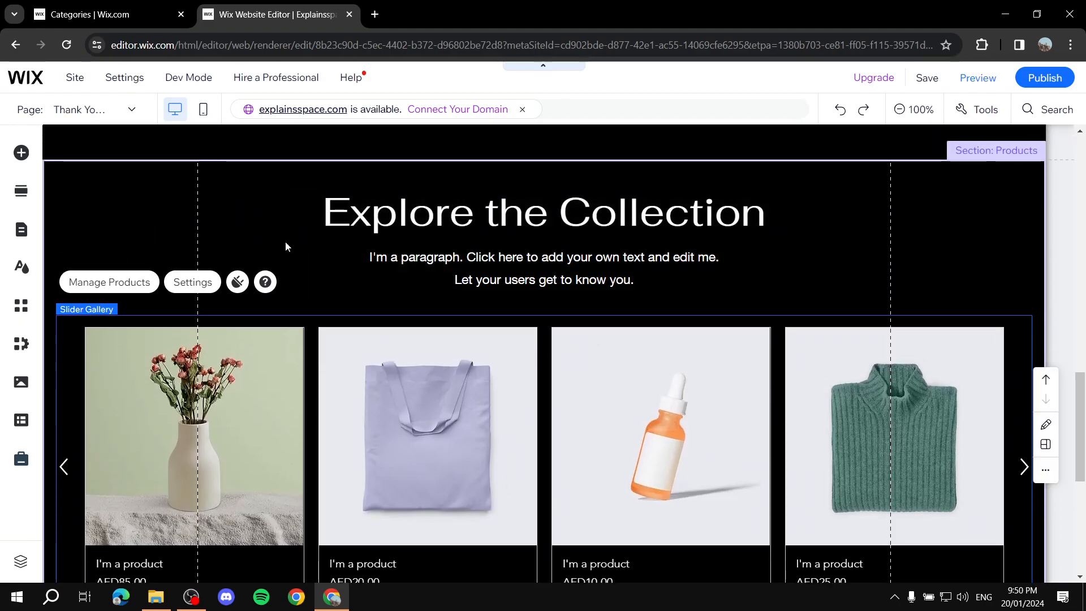
click(192, 283)
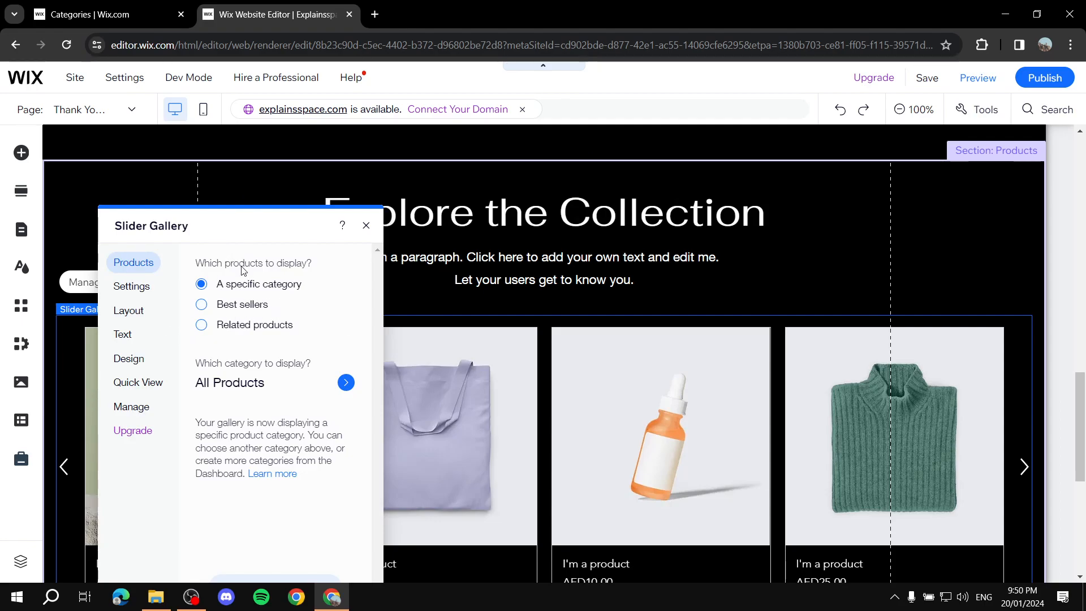
click(202, 283)
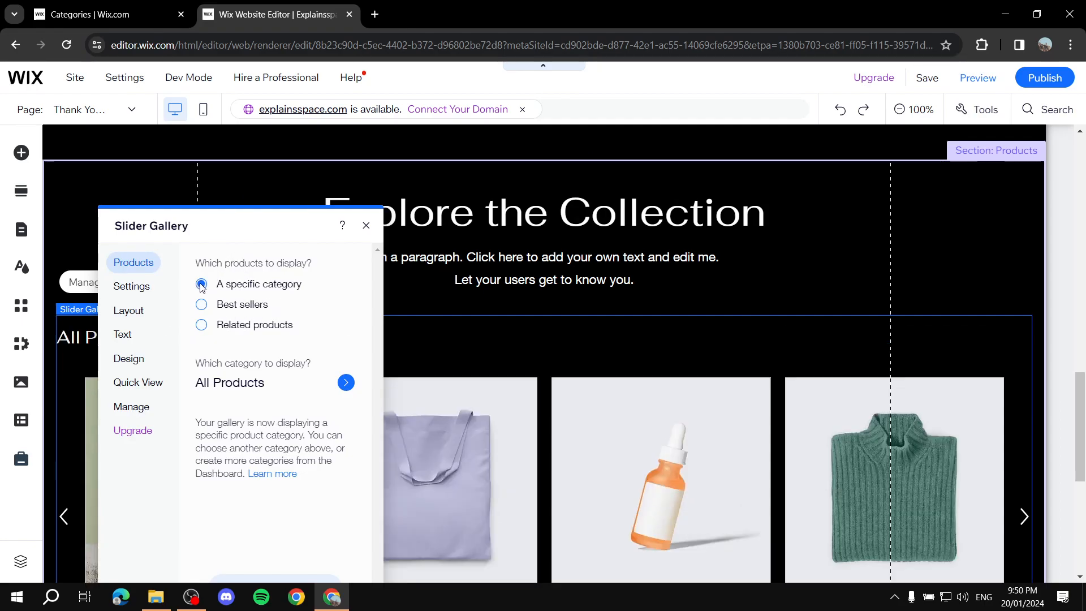
click(309, 389)
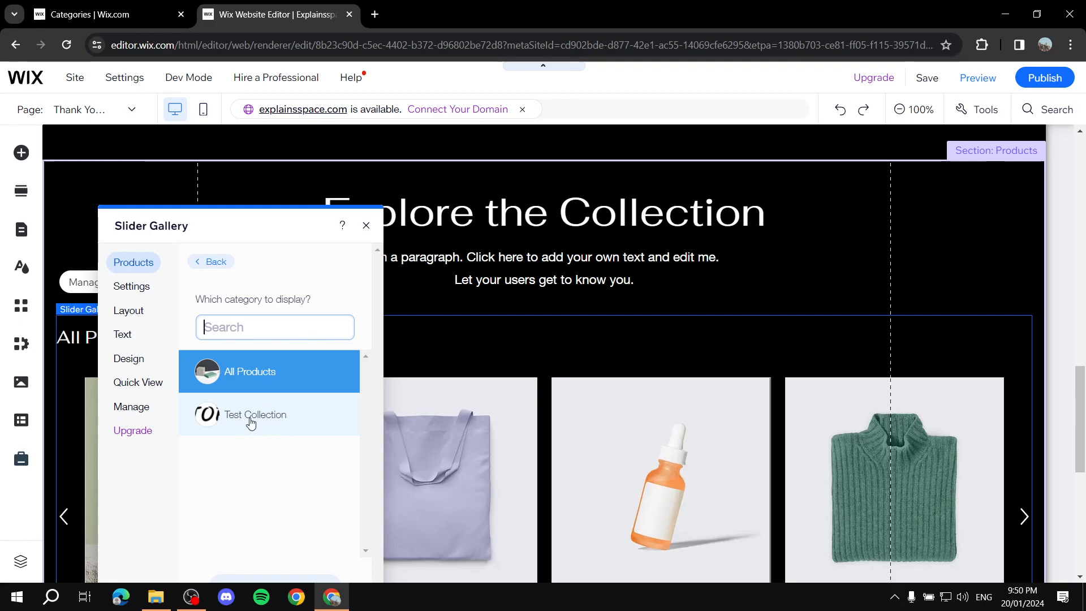
click(253, 429)
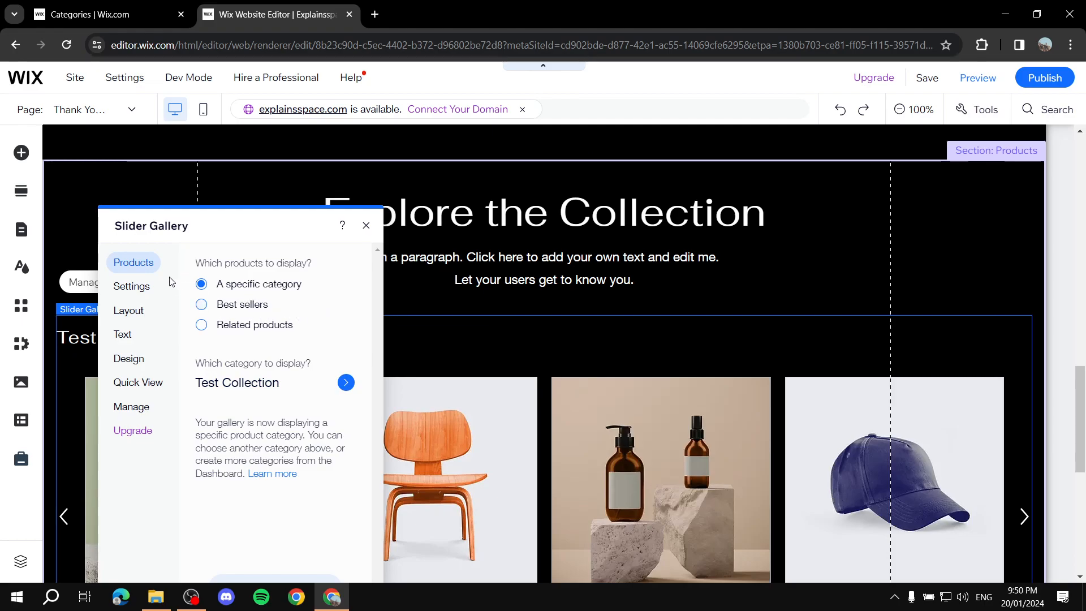
Look through the slider gallery's layout and text settings and clear its out-of-stock message text
click(128, 285)
click(128, 310)
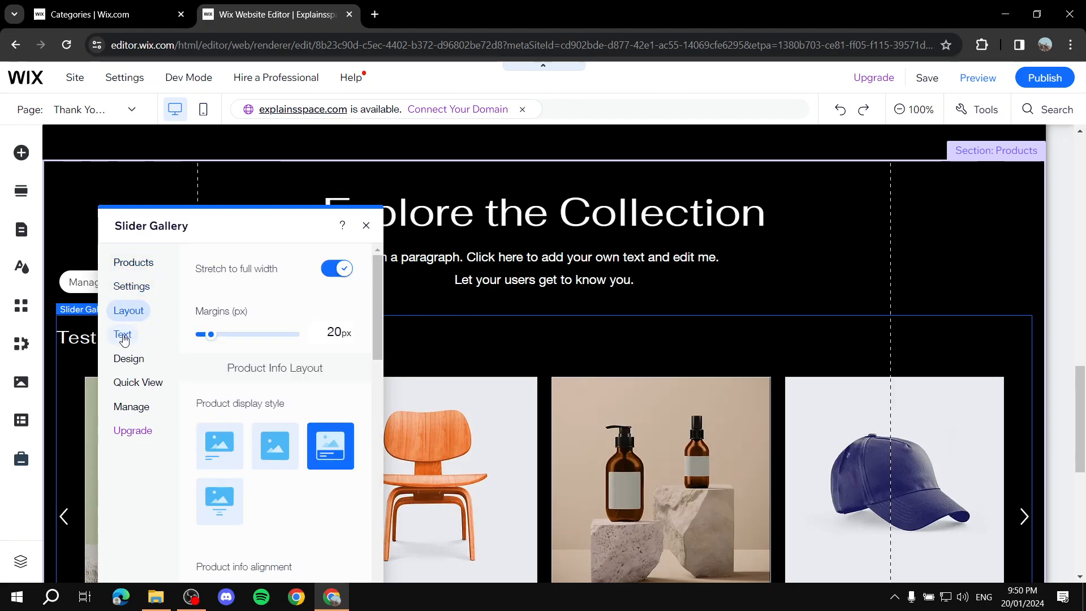
scroll(282, 401, down, 3)
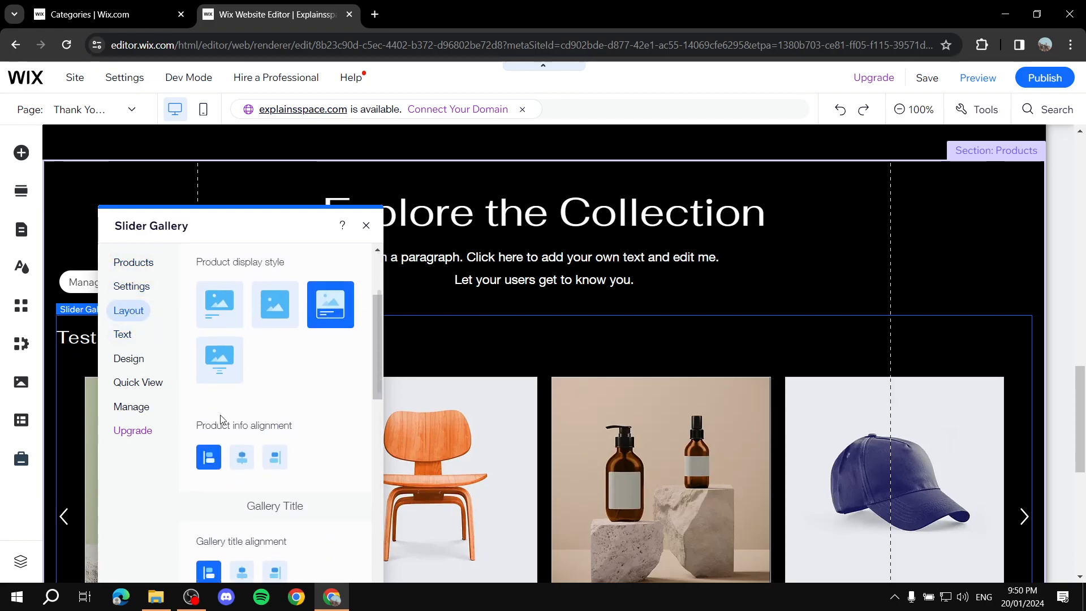
click(126, 333)
click(295, 313)
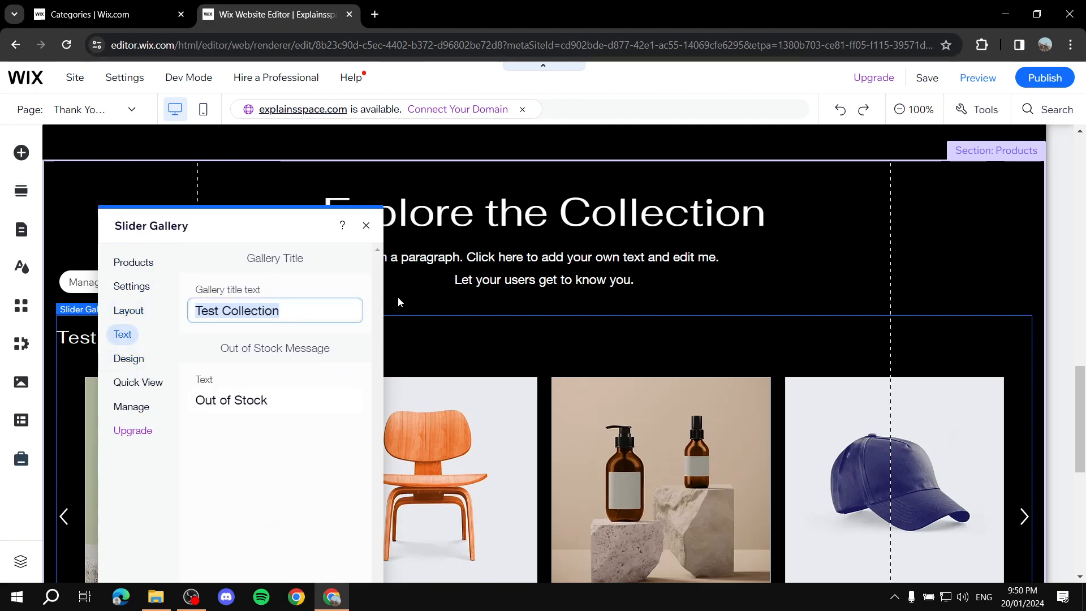
click(257, 401)
key(BackSpace)
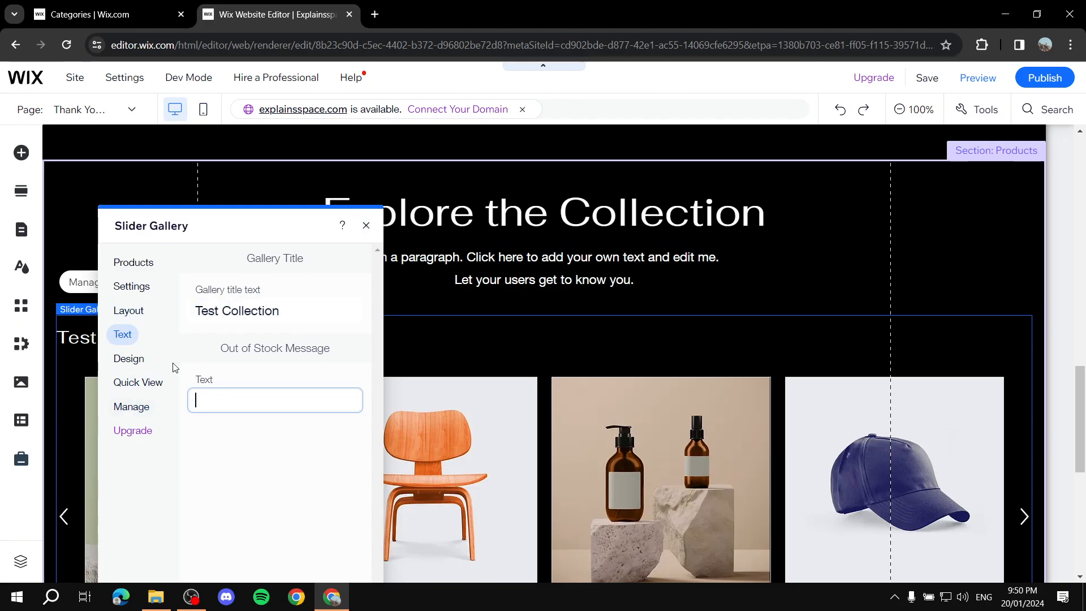
Review the slider gallery's design options for product display and close its settings
click(131, 358)
scroll(334, 338, down, 1)
scroll(334, 338, down, 5)
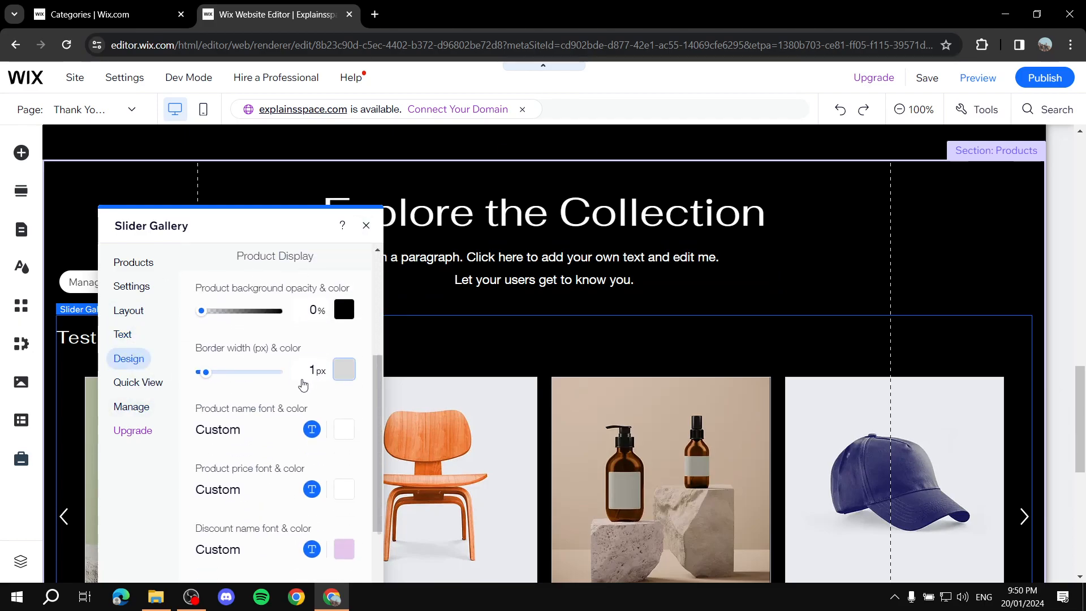
click(366, 225)
Preview the page and examine how the Test Collection gallery appears in the Explore the Collection section
scroll(334, 242, up, 8)
scroll(782, 315, down, 6)
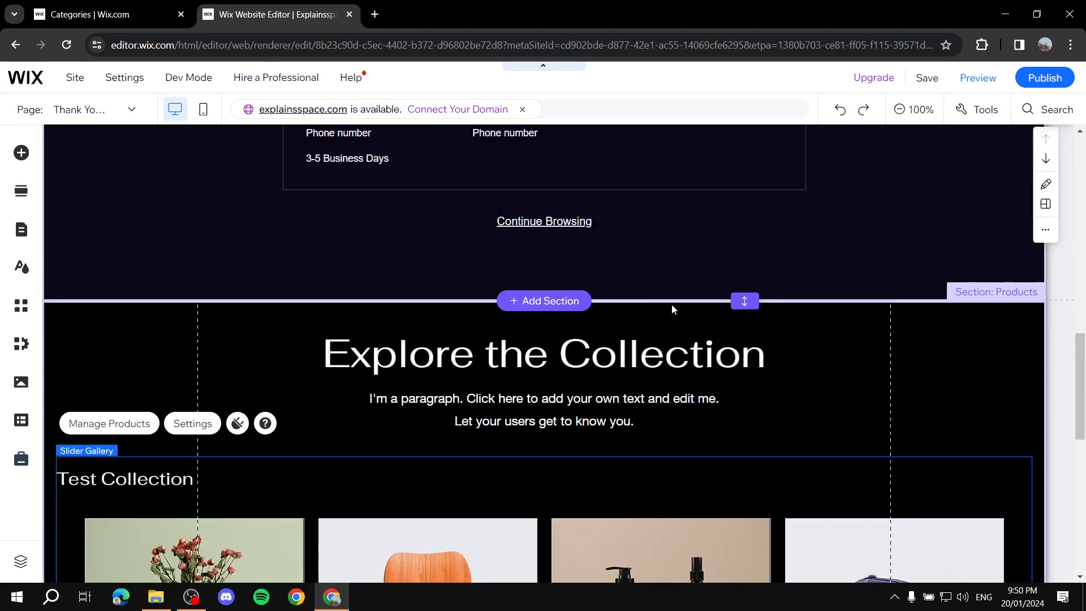
scroll(746, 317, down, 9)
scroll(838, 355, up, 4)
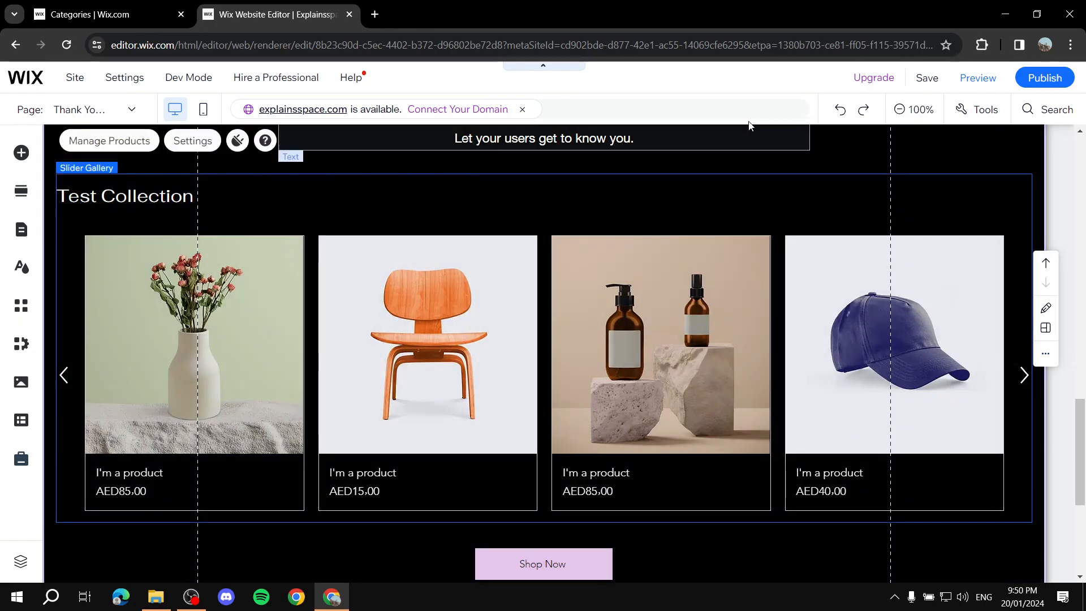
click(974, 77)
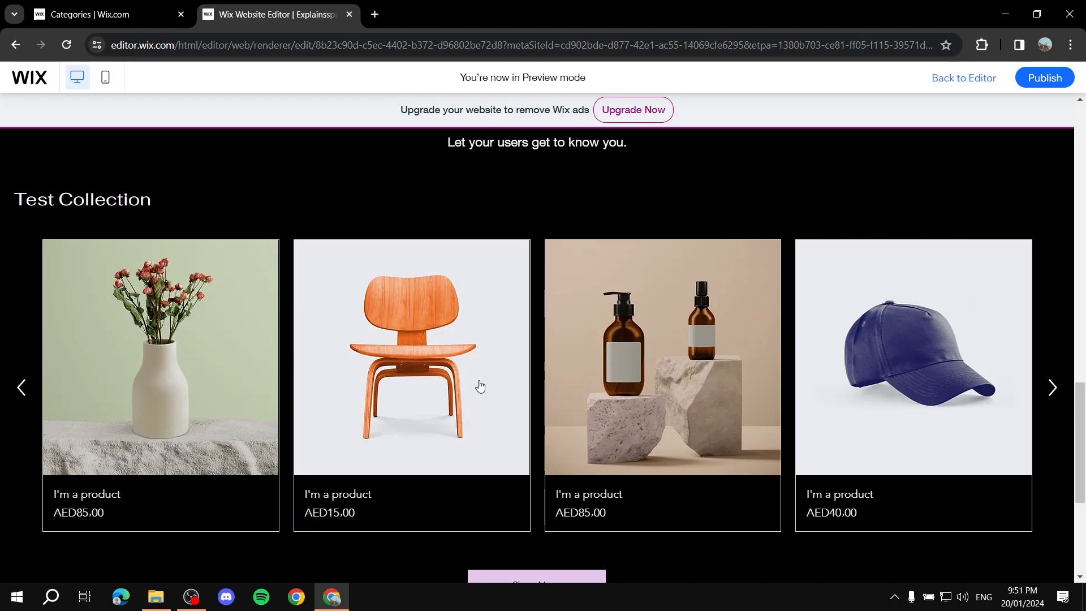
scroll(701, 207, up, 7)
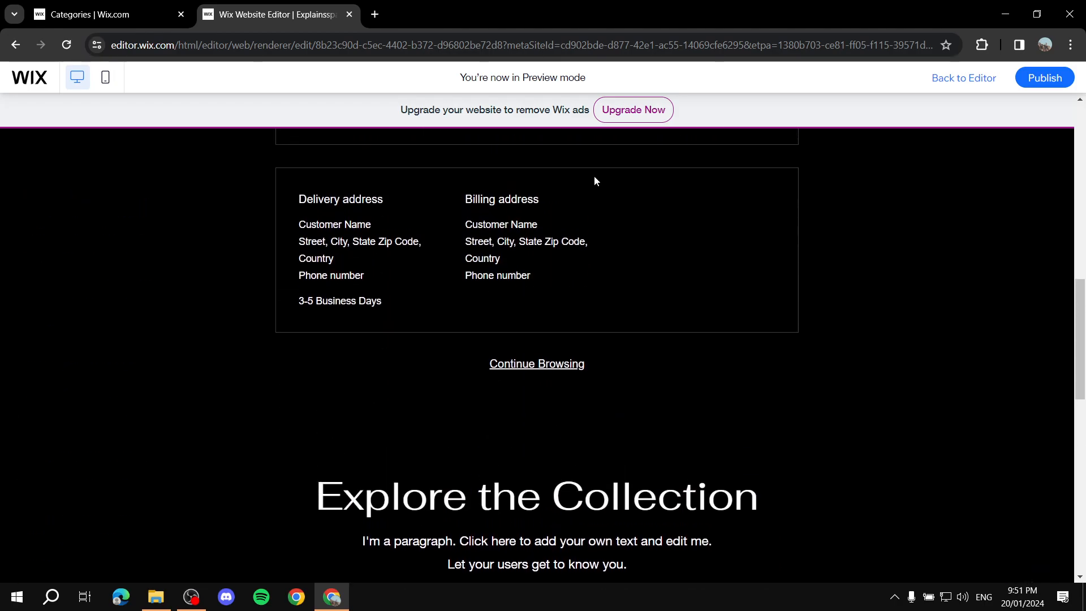
scroll(593, 175, down, 11)
scroll(805, 259, up, 4)
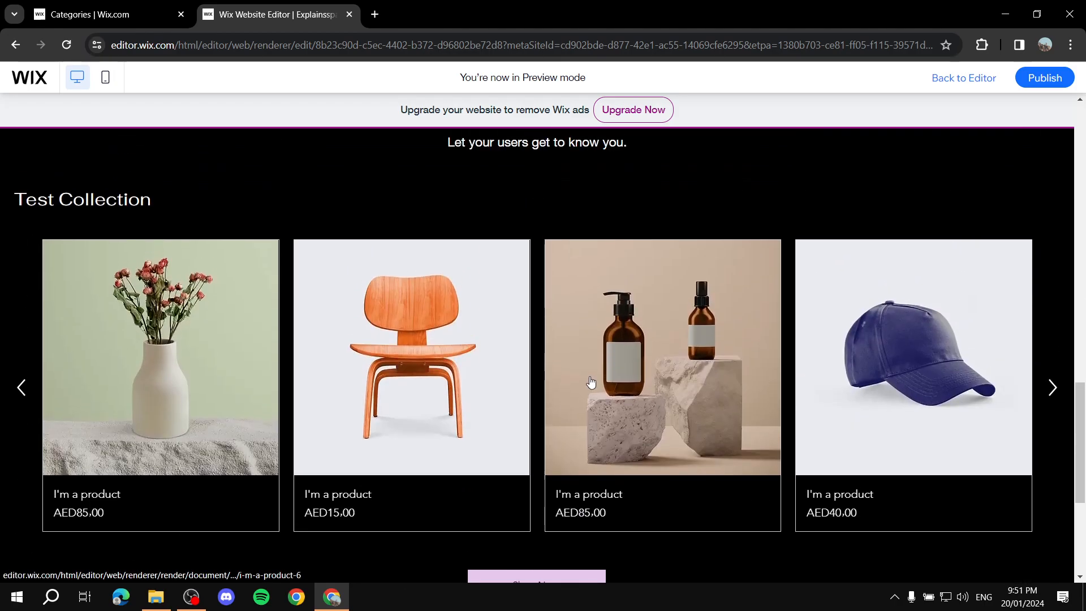
scroll(592, 386, down, 4)
scroll(735, 285, up, 6)
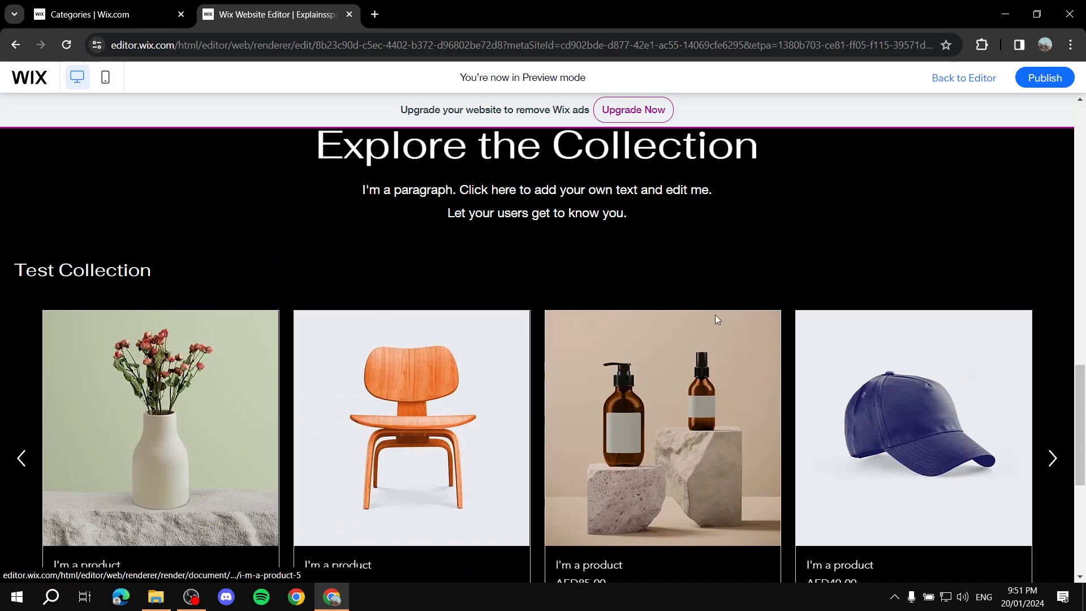
scroll(739, 315, down, 7)
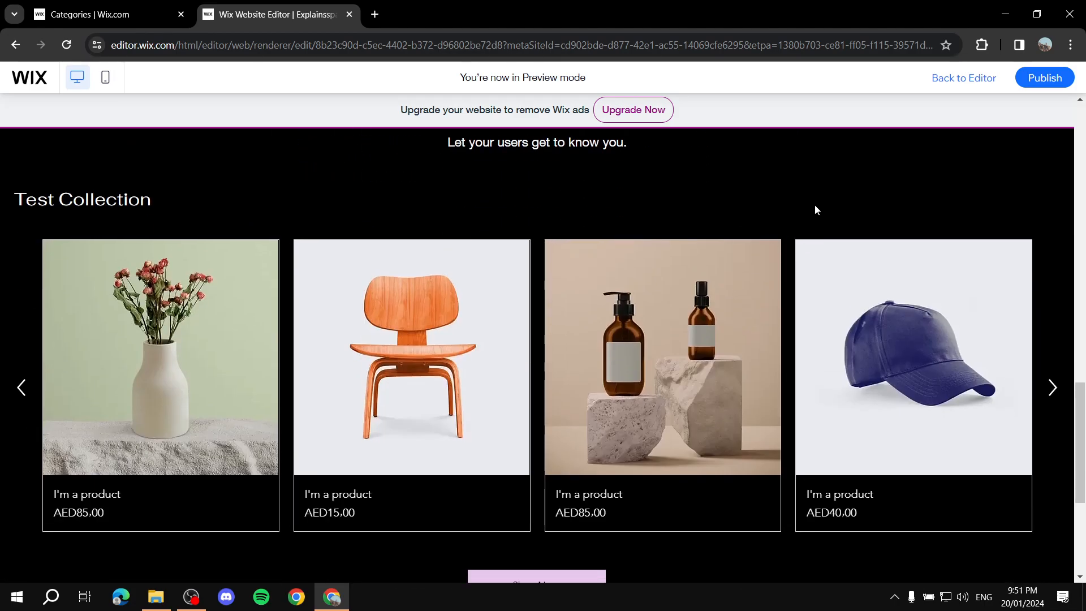